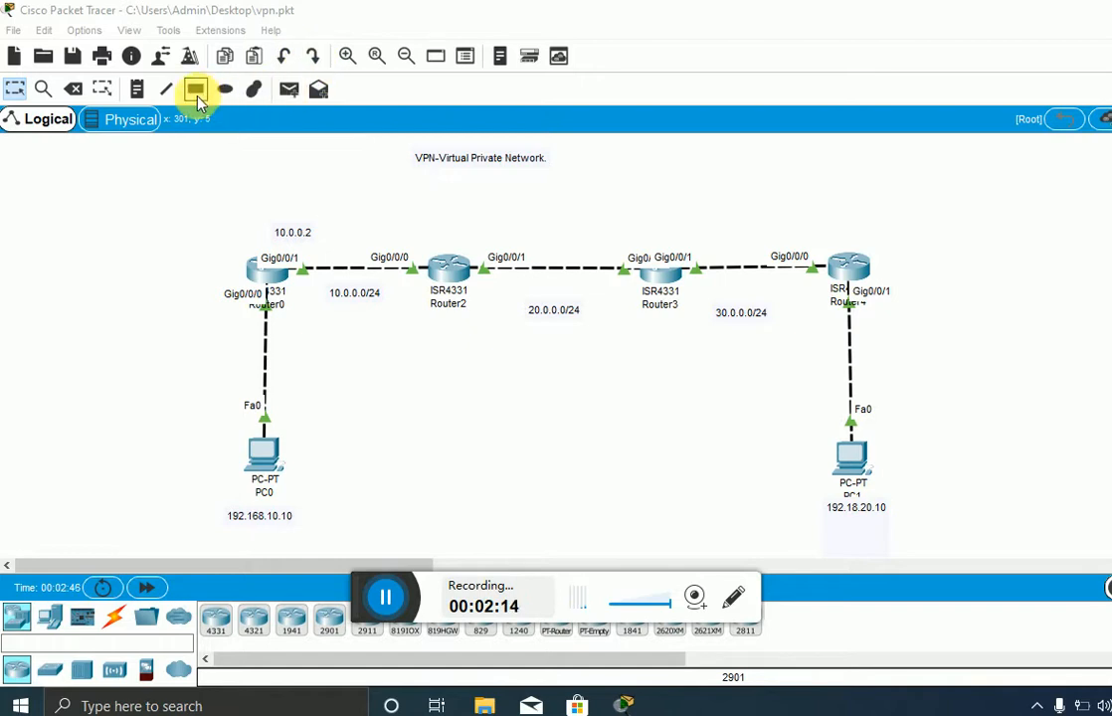
- Activate the line drawing tool and set the palette's fill color to red (#ff0000)
{"action": "left_click", "coordinate": [167, 89]}
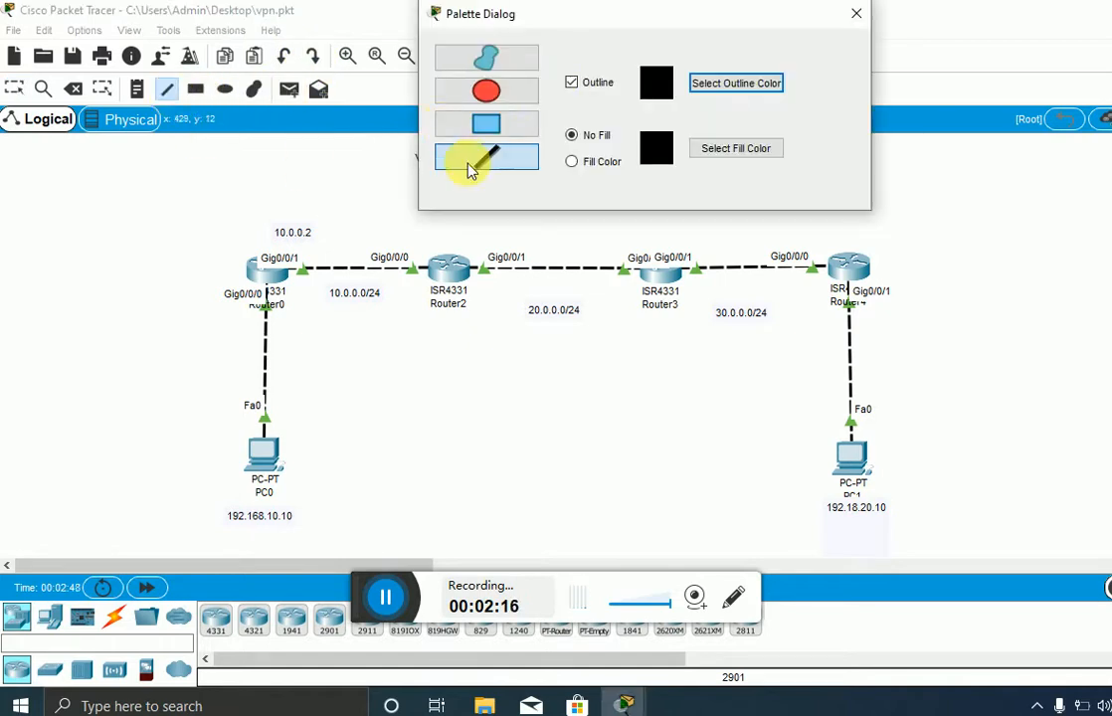
{"action": "left_click", "coordinate": [718, 149]}
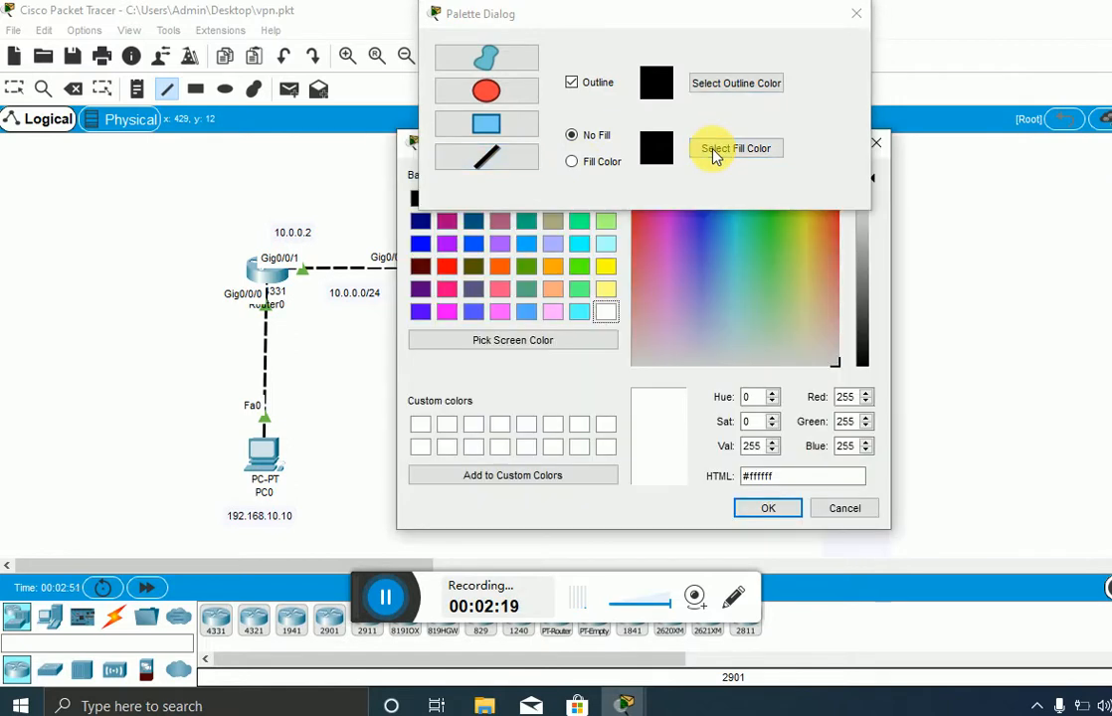
{"action": "left_click", "coordinate": [447, 267]}
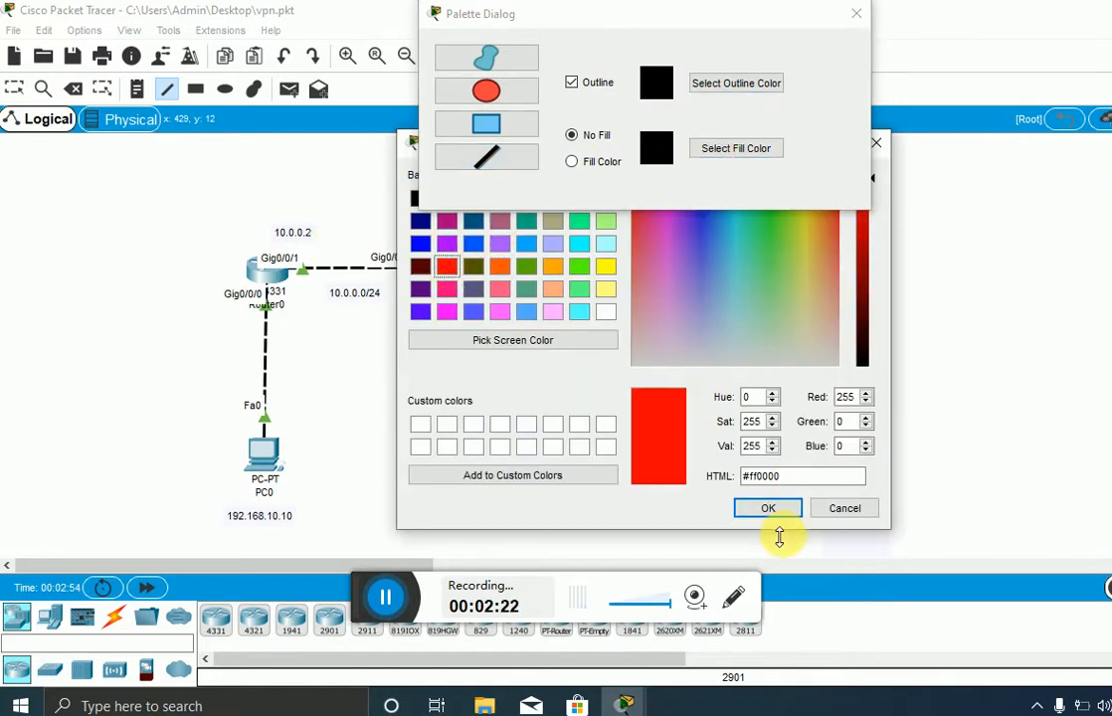
{"action": "left_click", "coordinate": [770, 511]}
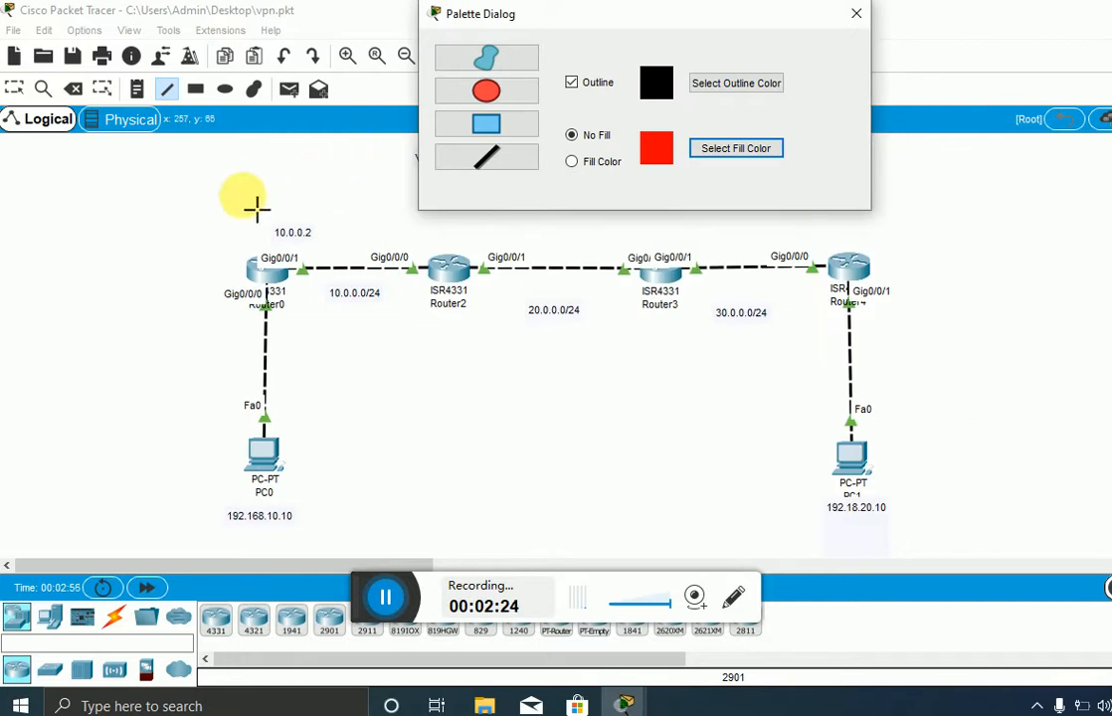
- Draw a long, narrow box from straight lines above the routers, spanning from Router0 to Router4
{"action": "mouse_move", "coordinate": [263, 199]}
{"action": "left_mouse_down"}
{"action": "mouse_move", "coordinate": [610, 218]}
{"action": "mouse_move", "coordinate": [881, 210]}
{"action": "mouse_move", "coordinate": [871, 236]}
{"action": "mouse_move", "coordinate": [858, 206]}
{"action": "left_mouse_up"}
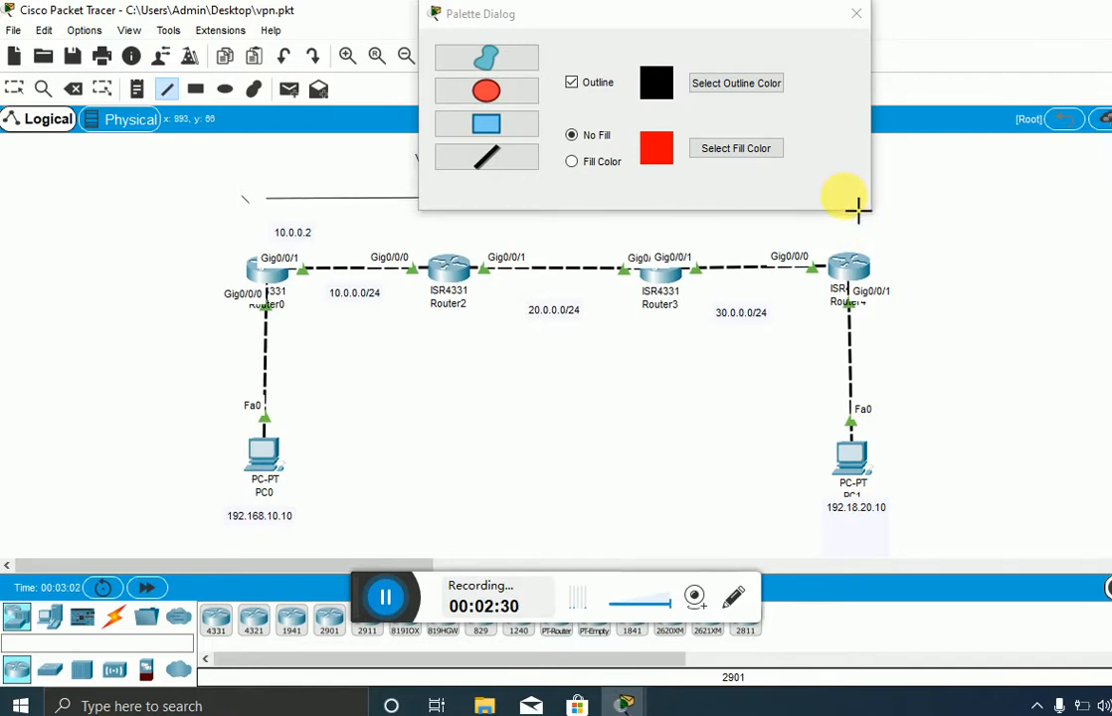
{"action": "left_click", "coordinate": [855, 14]}
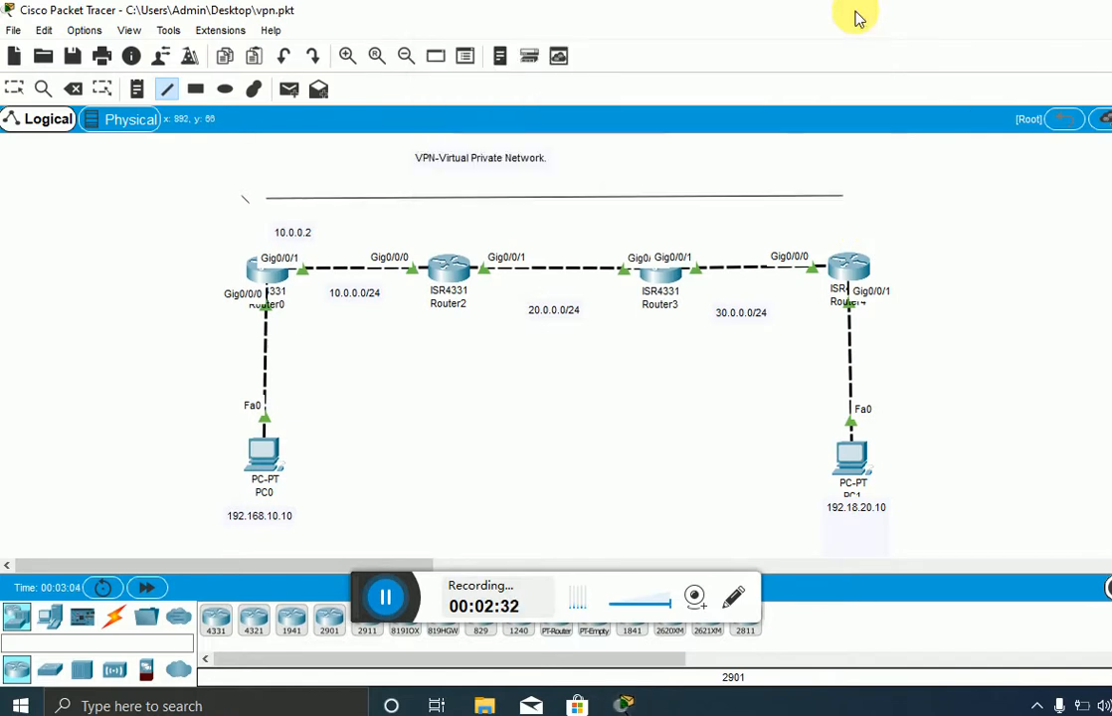
{"action": "mouse_move", "coordinate": [266, 199]}
{"action": "left_mouse_down"}
{"action": "mouse_move", "coordinate": [278, 221]}
{"action": "mouse_move", "coordinate": [269, 221]}
{"action": "left_mouse_up"}
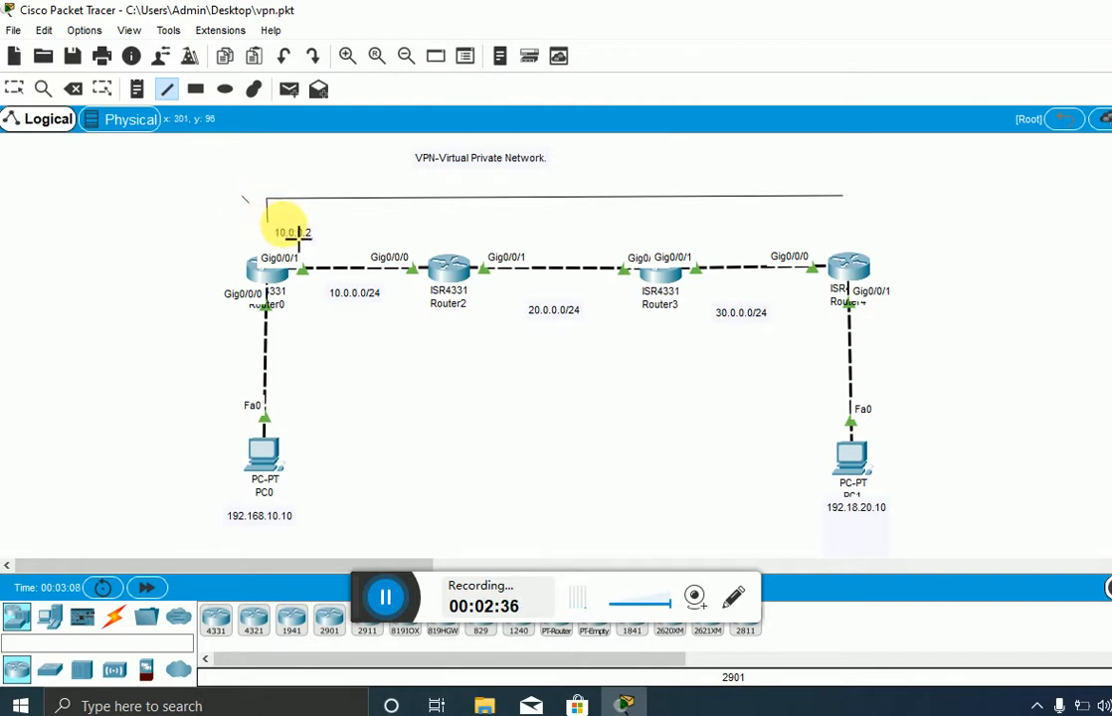
{"action": "mouse_move", "coordinate": [281, 233]}
{"action": "left_mouse_down"}
{"action": "mouse_move", "coordinate": [687, 236]}
{"action": "mouse_move", "coordinate": [858, 224]}
{"action": "mouse_move", "coordinate": [857, 233]}
{"action": "left_mouse_up"}
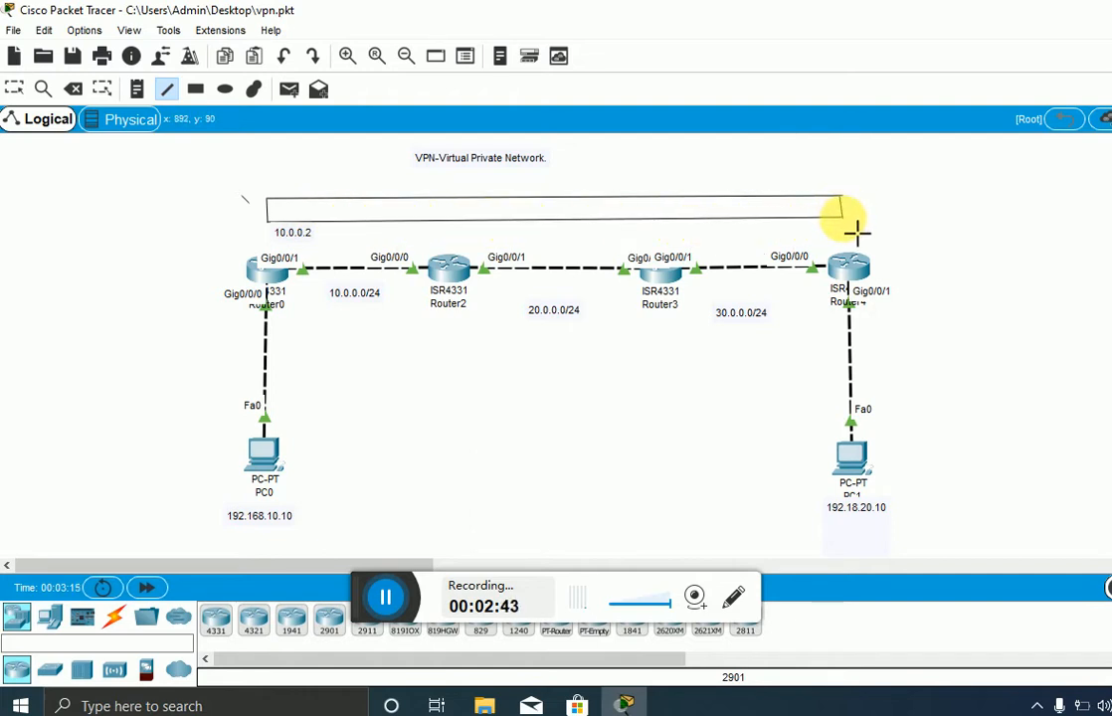
{"action": "left_click", "coordinate": [13, 89]}
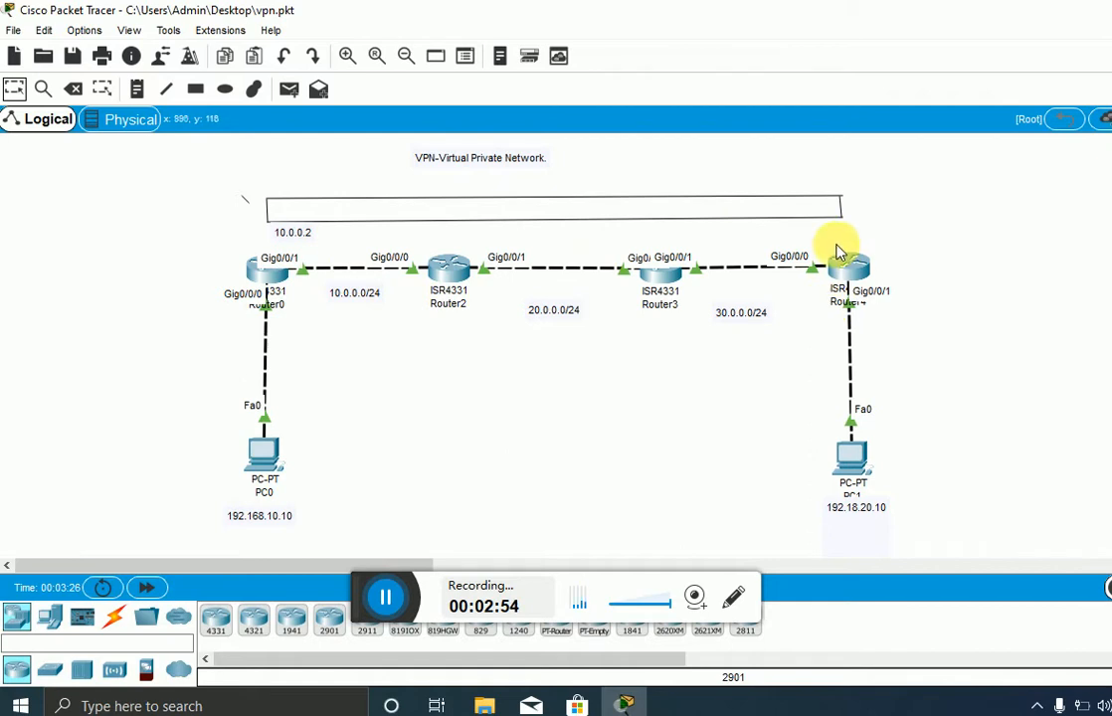
- Open Router0's command line and enter privileged mode with enable
{"action": "left_click", "coordinate": [265, 271]}
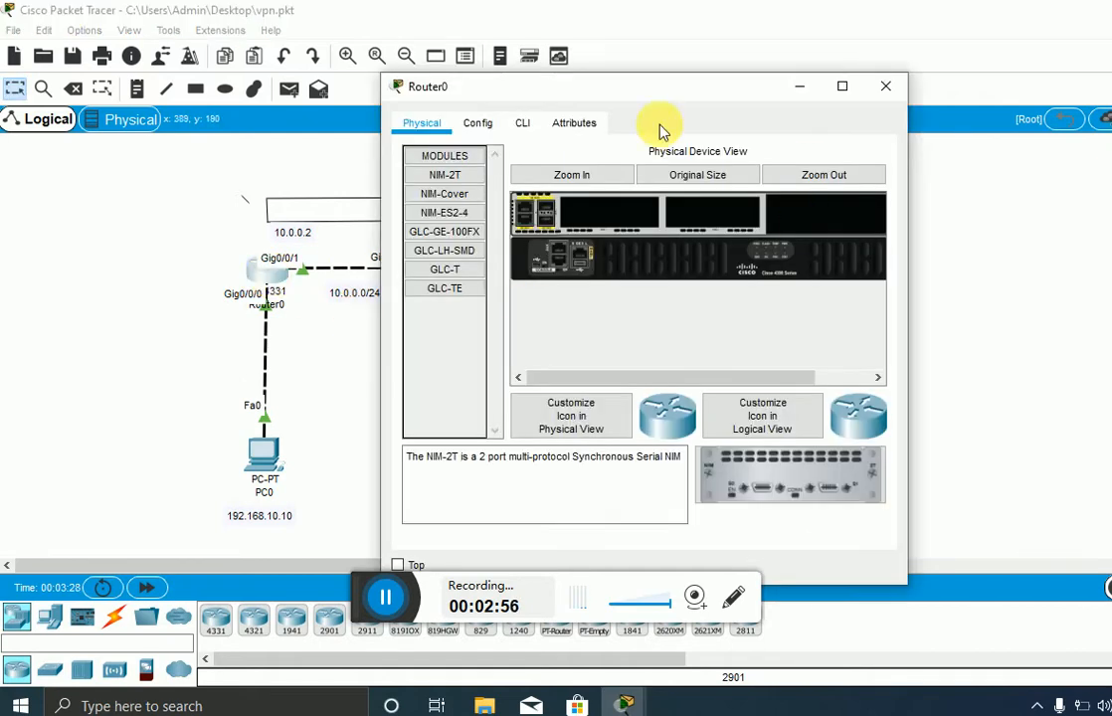
{"action": "left_click", "coordinate": [521, 123]}
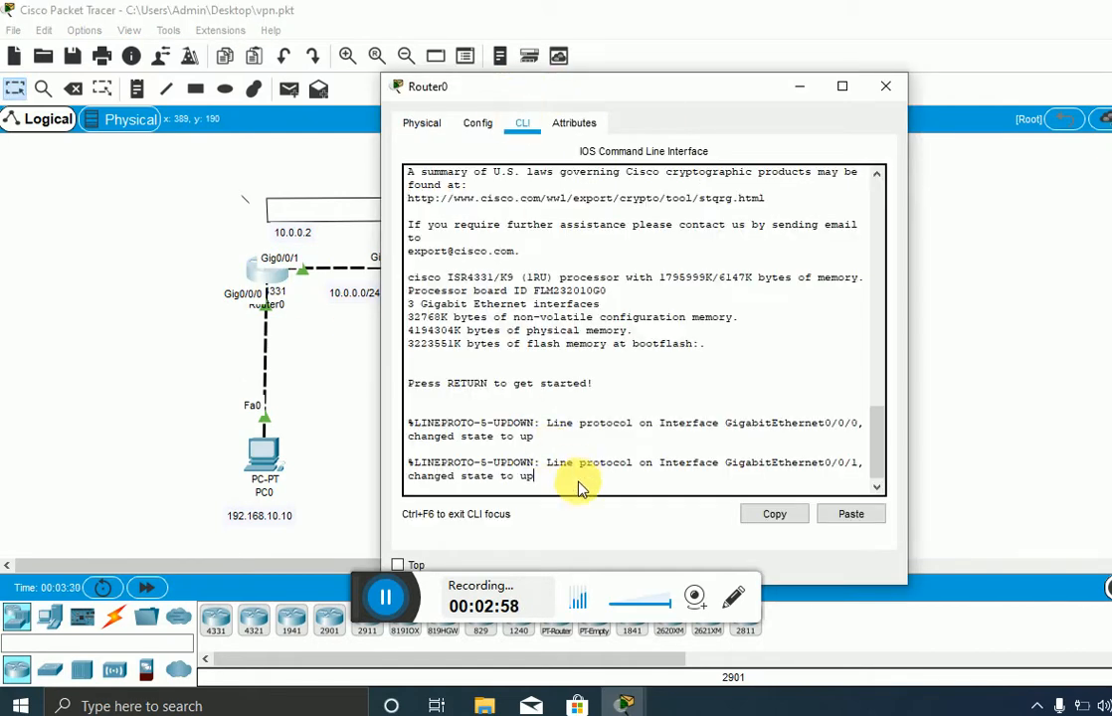
{"action": "key", "text": "Return"}
{"action": "key", "text": "Return"}
{"action": "key", "text": "Return"}
{"action": "key", "text": "Return"}
{"action": "key", "text": "Return"}
{"action": "type", "text": "enable"}
{"action": "key", "text": "Return"}
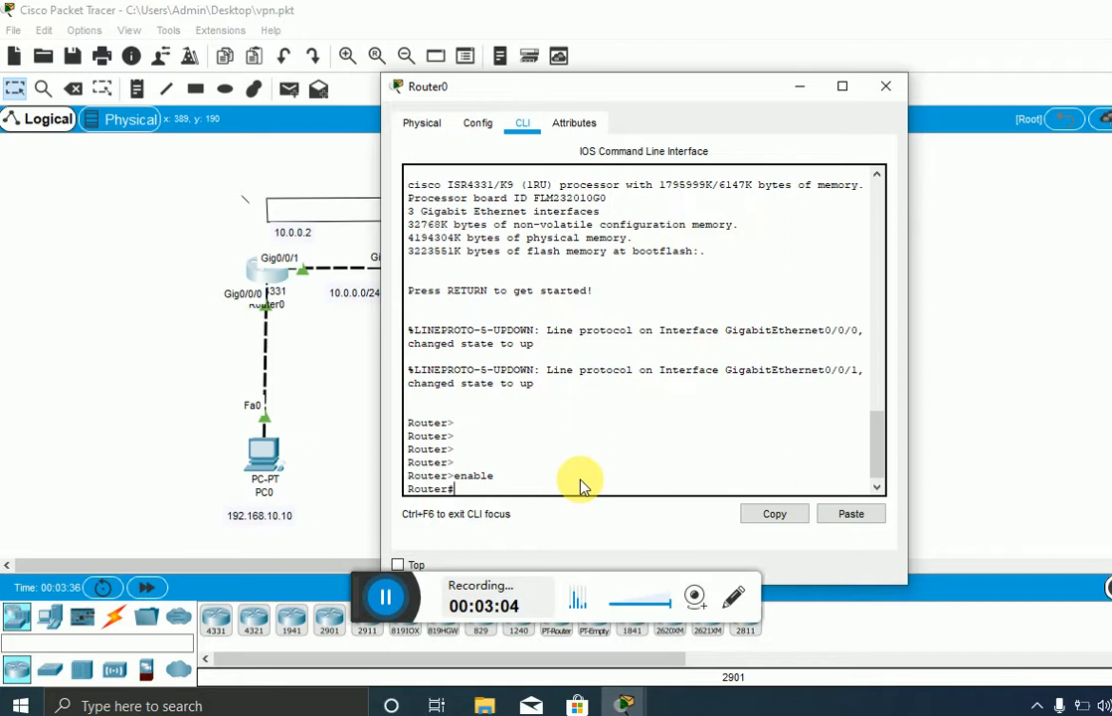
{"action": "type", "text": "int tunnel ?"}
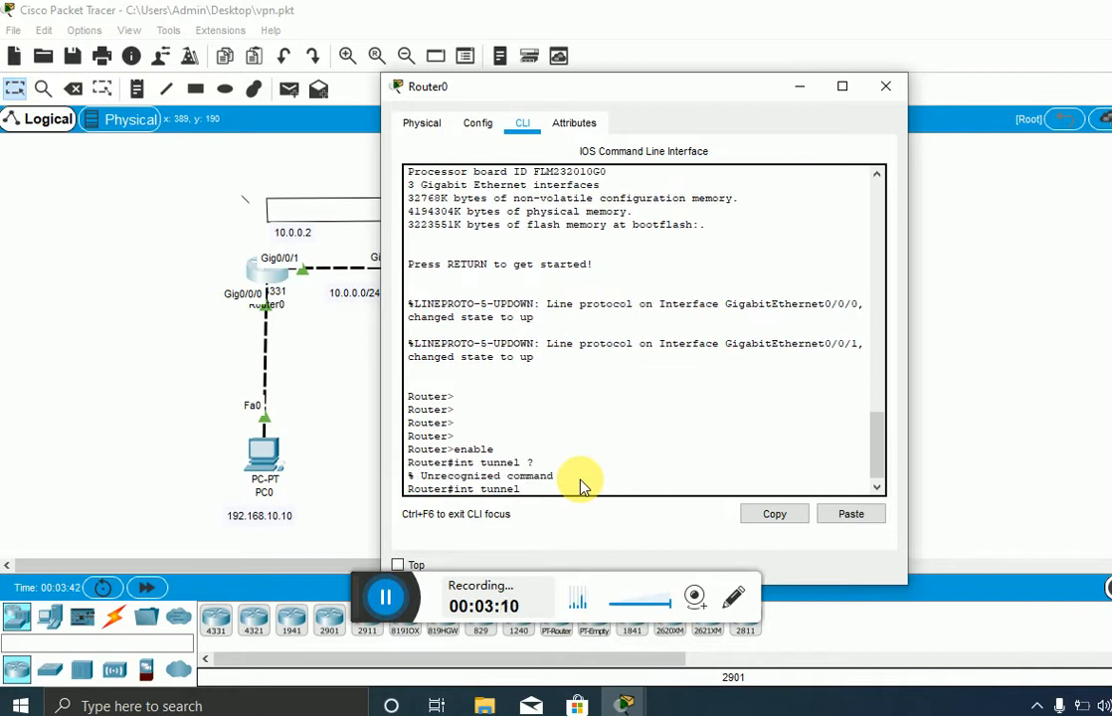
{"action": "key", "text": "BackSpace"}
{"action": "key", "text": "BackSpace"}
{"action": "key", "text": "BackSpace"}
{"action": "key", "text": "BackSpace"}
{"action": "key", "text": "BackSpace"}
{"action": "key", "text": "BackSpace"}
{"action": "key", "text": "BackSpace"}
{"action": "key", "text": "BackSpace"}
{"action": "key", "text": "BackSpace"}
{"action": "key", "text": "BackSpace"}
- Enter global configuration mode on Router0 and create tunnel interface 220
{"action": "type", "text": "config t"}
{"action": "key", "text": "Return"}
{"action": "type", "text": "int tunnel"}
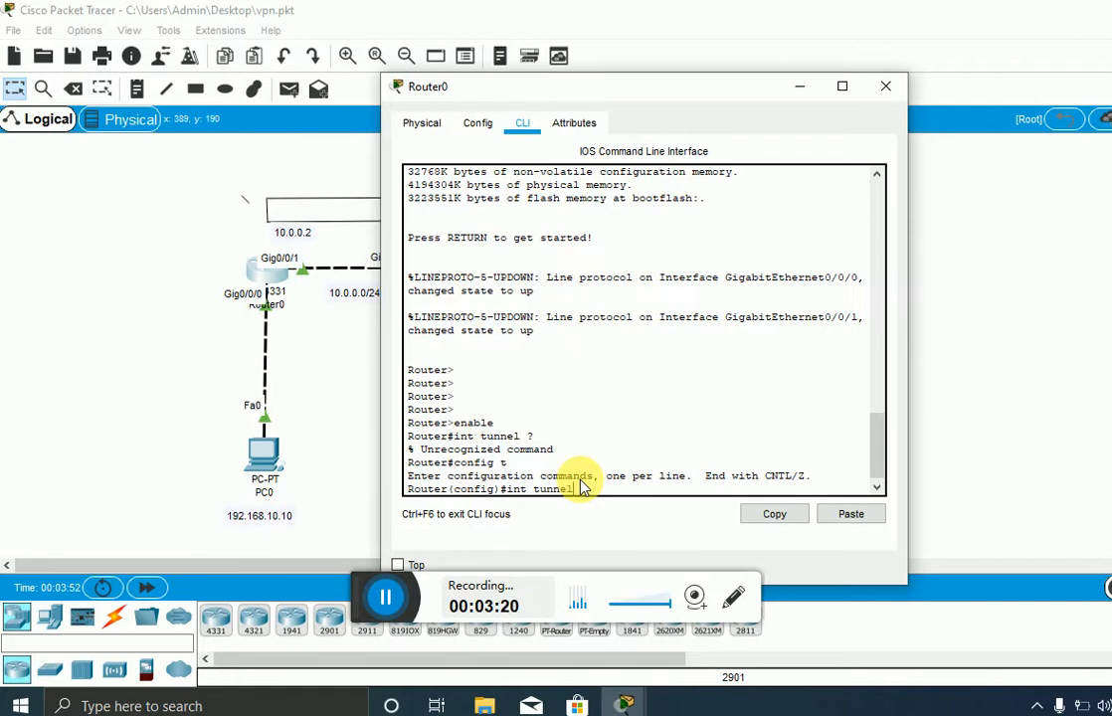
{"action": "type", "text": " ?"}
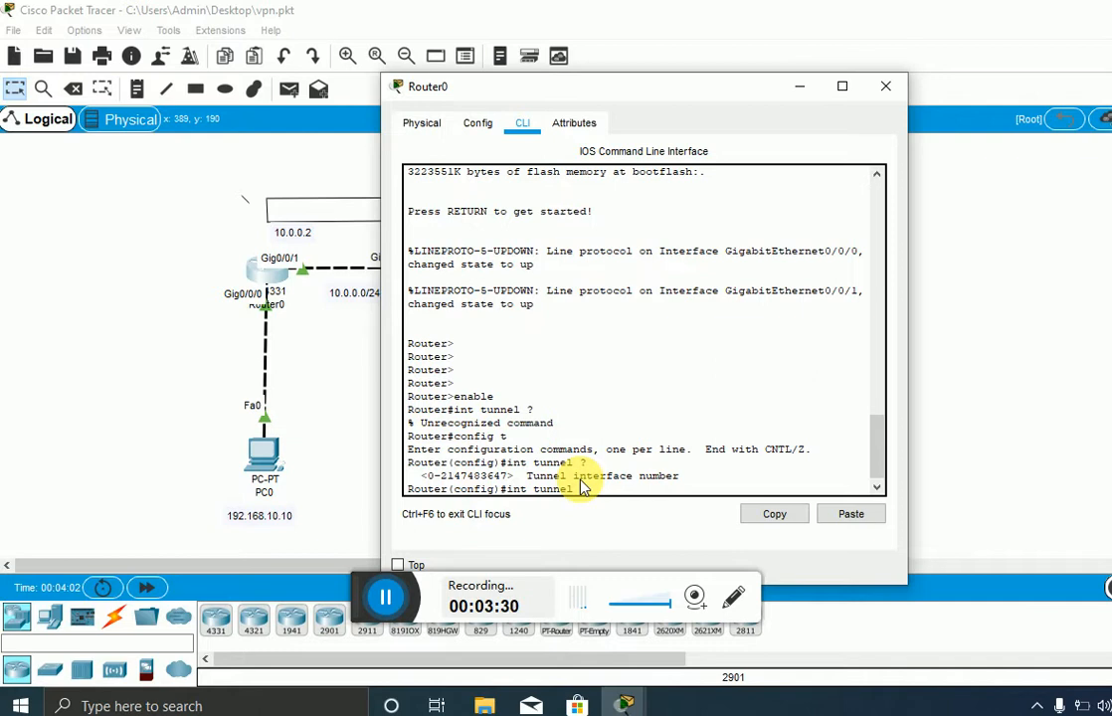
{"action": "type", "text": "220"}
{"action": "key", "text": "Return"}
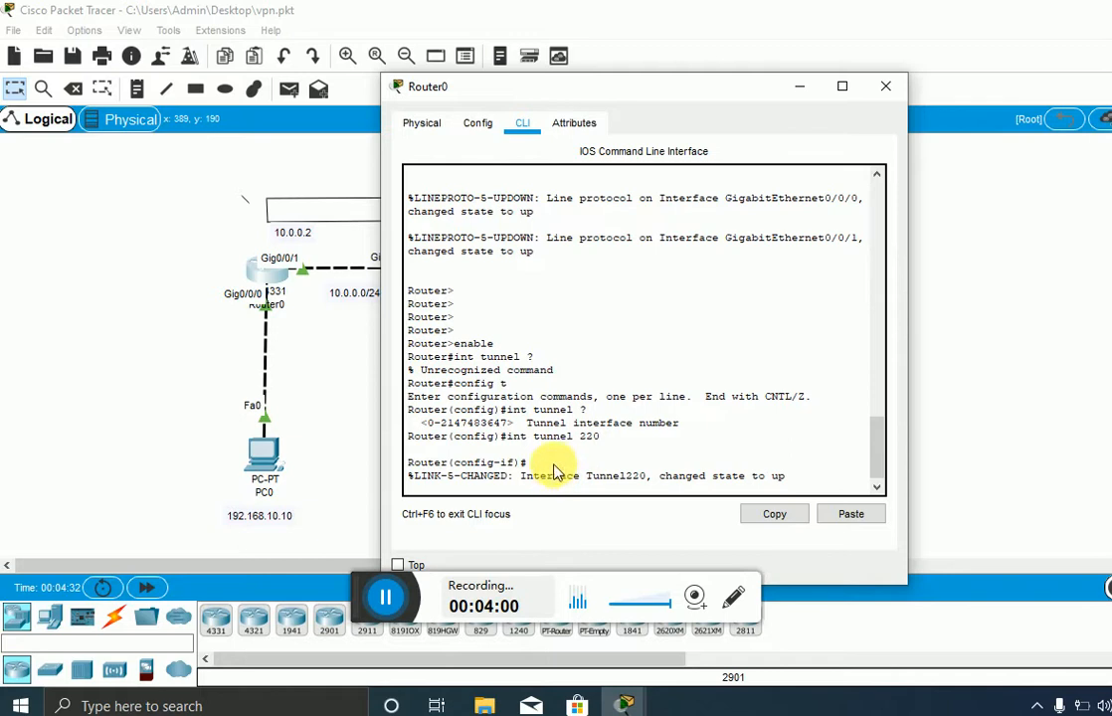
{"action": "key", "text": "Return"}
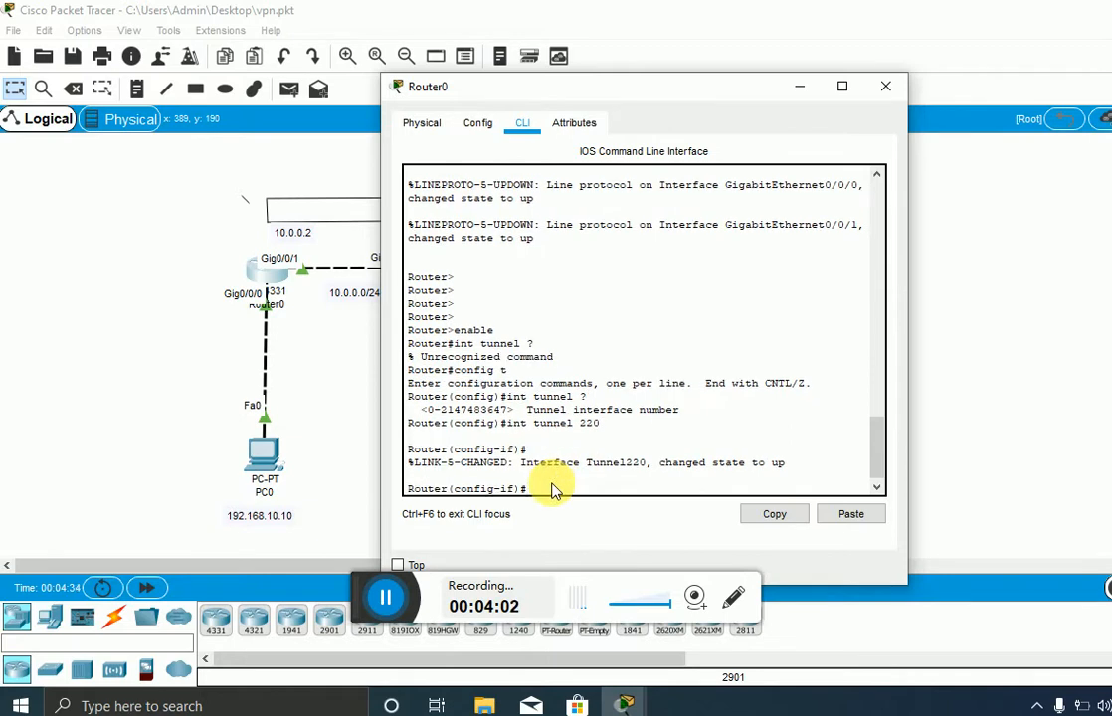
- Assign tunnel 220 the IP address 100.0.0.1 255.255.255.0 and set its tunnel source to gig0/0/1
{"action": "type", "text": "ip address 100.0.0.1 255.255"}
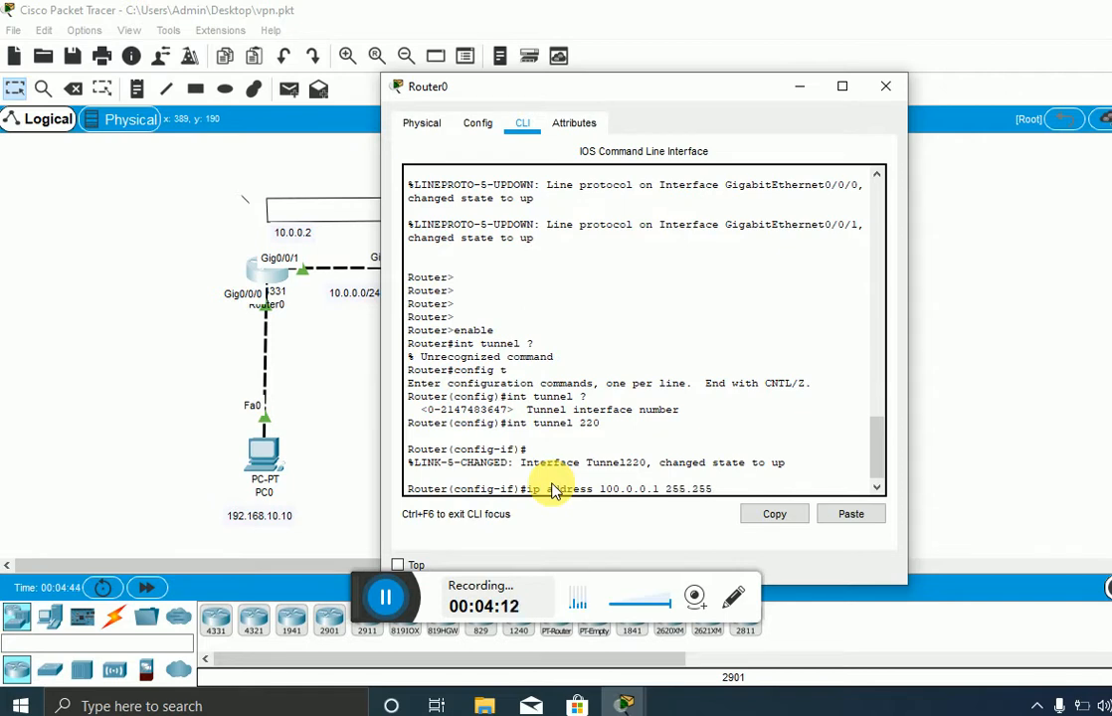
{"action": "type", "text": ".255.0"}
{"action": "key", "text": "Return"}
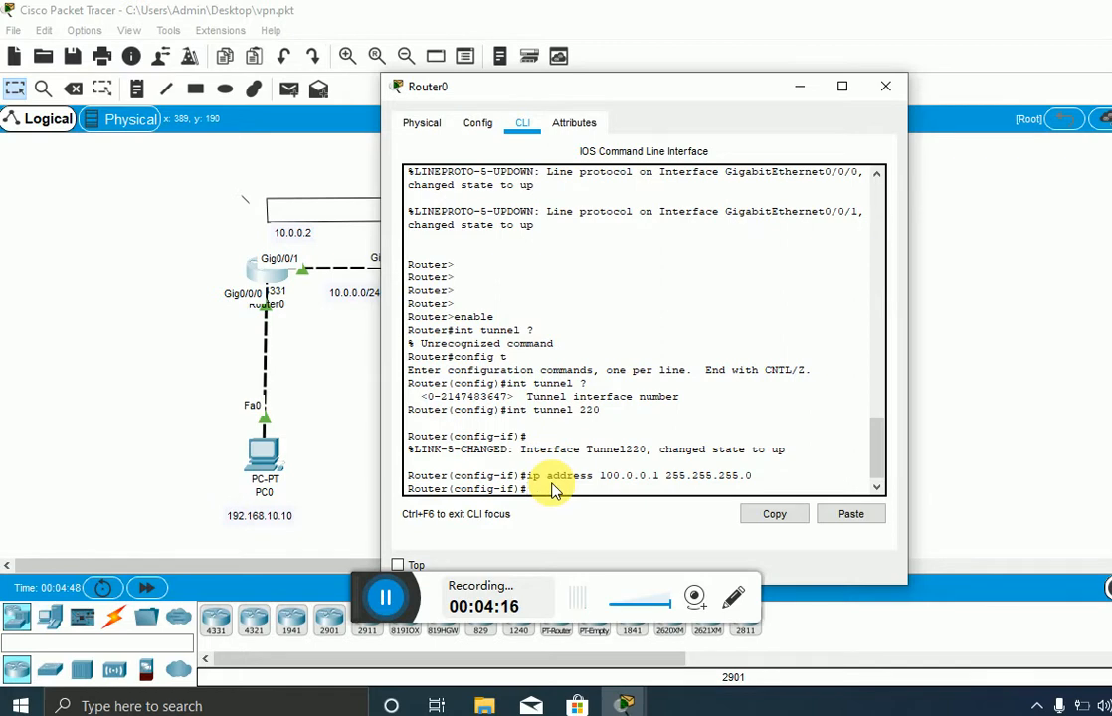
{"action": "type", "text": "tunnel s"}
{"action": "key", "text": "Tab"}
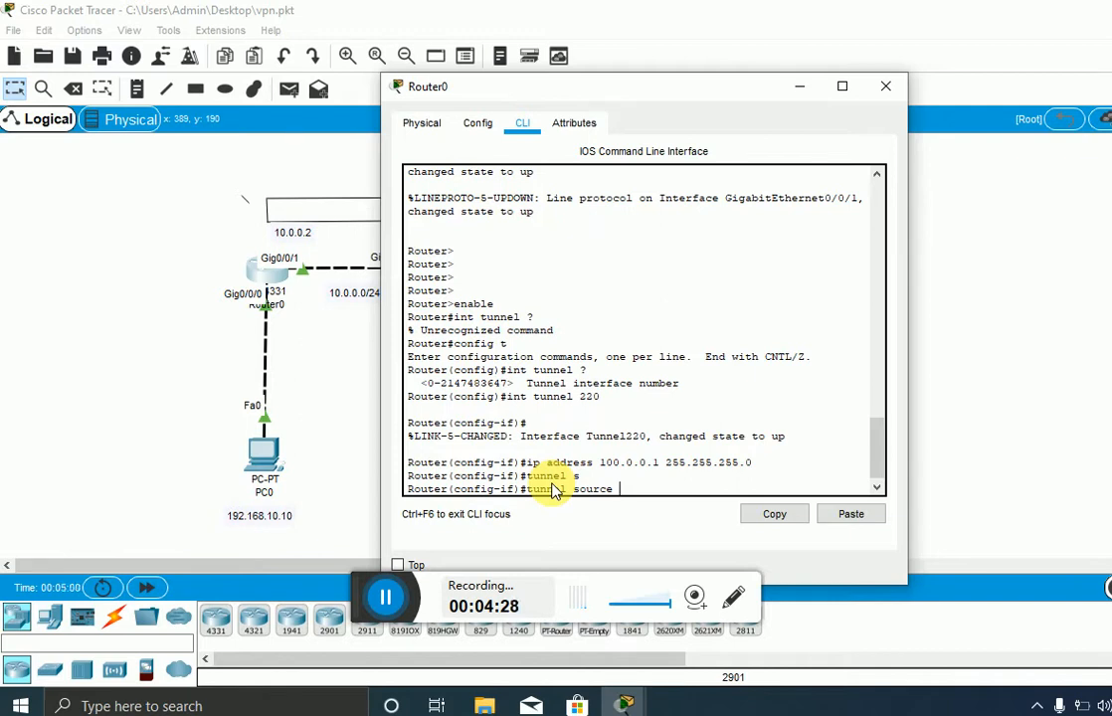
{"action": "type", "text": "g0/0"}
{"action": "key", "text": "Return"}
- Set tunnel 220's destination on Router0 to 30.0.0.2 and close the router's window
{"action": "type", "text": "tunnel de"}
{"action": "key", "text": "Tab"}
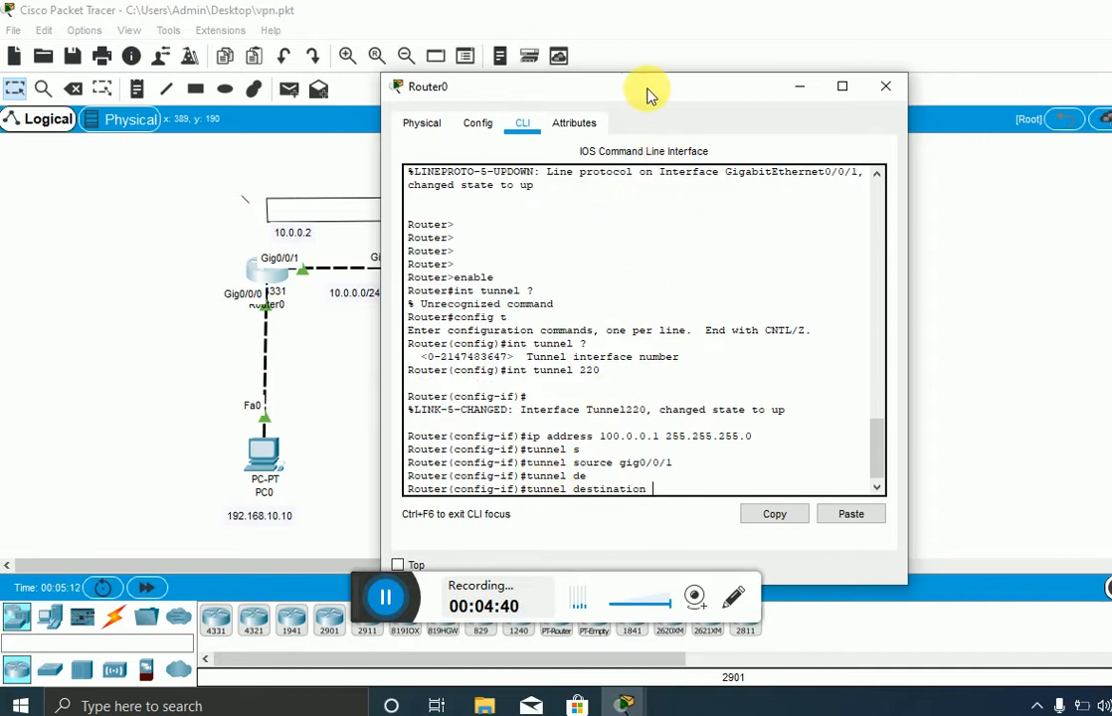
{"action": "left_click_drag", "start_coordinate": [647, 94], "coordinate": [406, 118]}
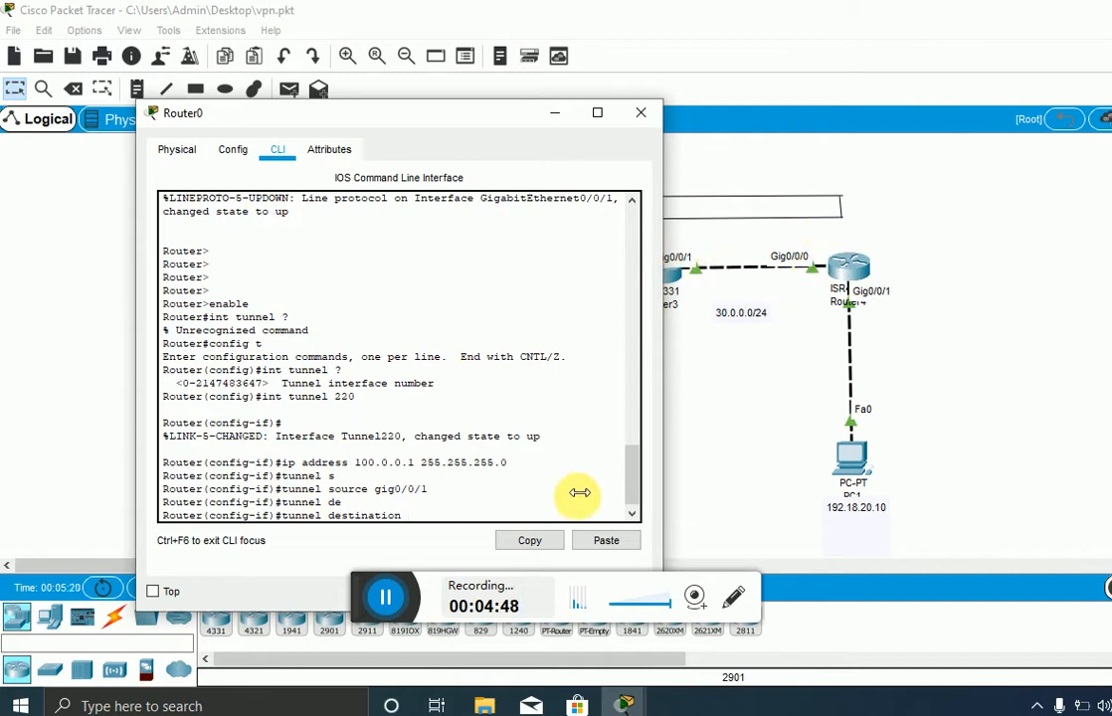
{"action": "type", "text": "0.0.0.2"}
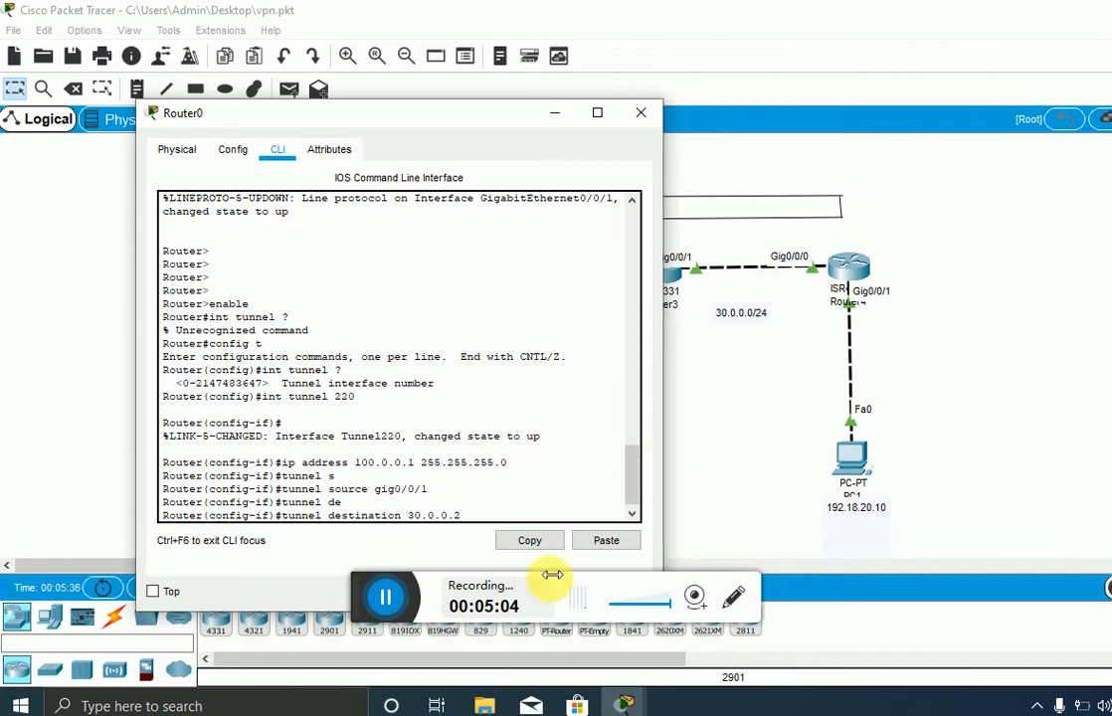
{"action": "left_click", "coordinate": [380, 597]}
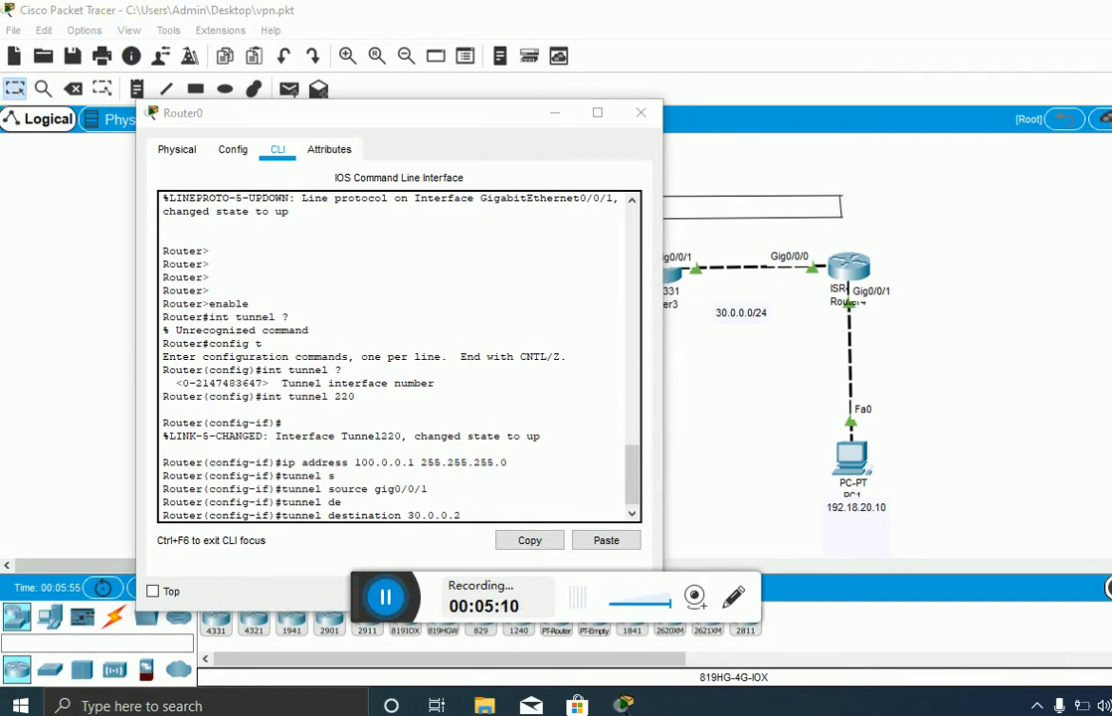
{"action": "key", "text": "Return"}
{"action": "key", "text": "Return"}
{"action": "key", "text": "Return"}
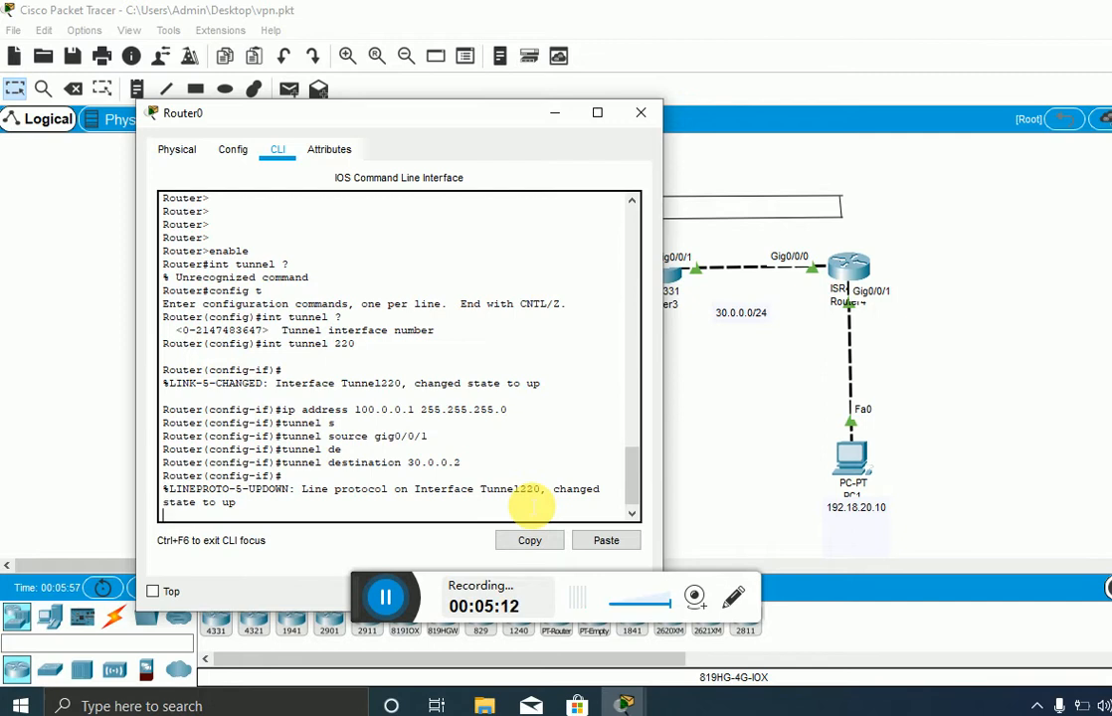
{"action": "left_click", "coordinate": [640, 113]}
- Open Router4's command line and enter global configuration mode
{"action": "left_click", "coordinate": [843, 267]}
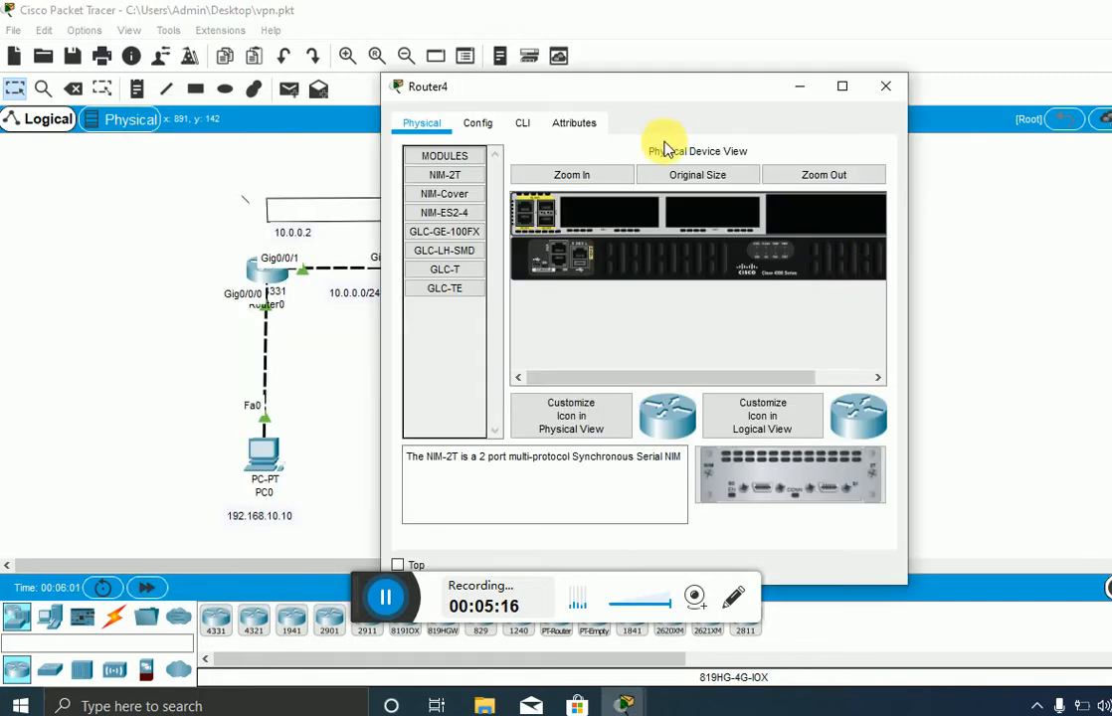
{"action": "left_click", "coordinate": [524, 125]}
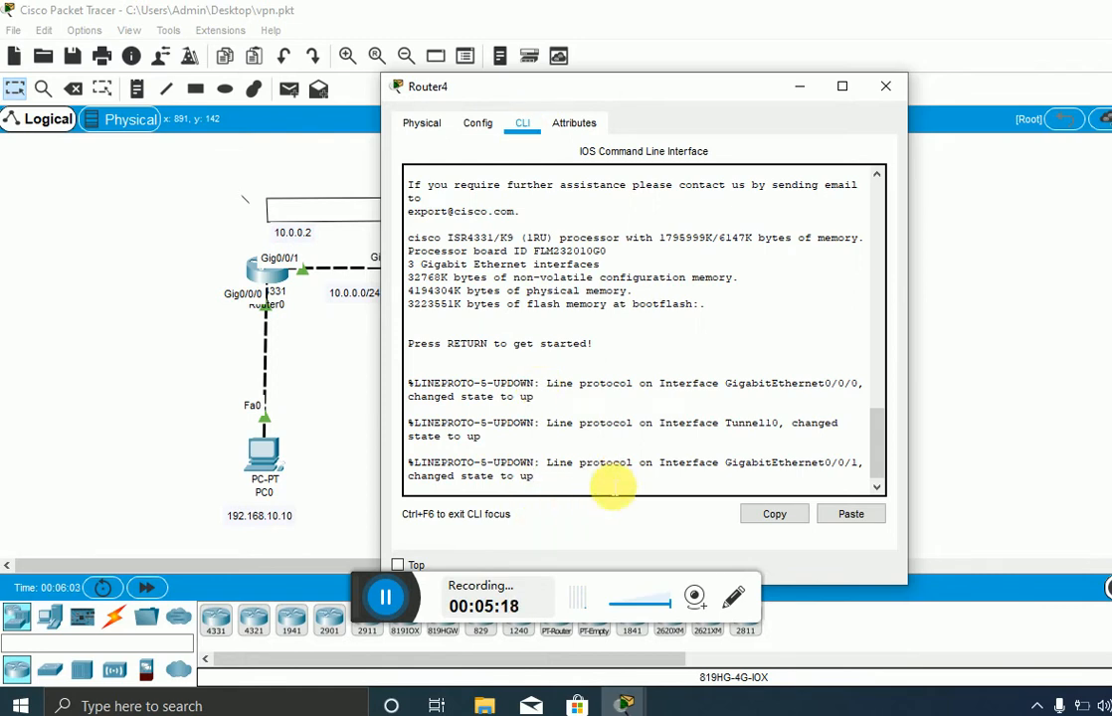
{"action": "key", "text": "Return"}
{"action": "key", "text": "Return"}
{"action": "key", "text": "Return"}
{"action": "key", "text": "Return"}
{"action": "type", "text": "enable"}
{"action": "key", "text": "Return"}
{"action": "type", "text": "config t"}
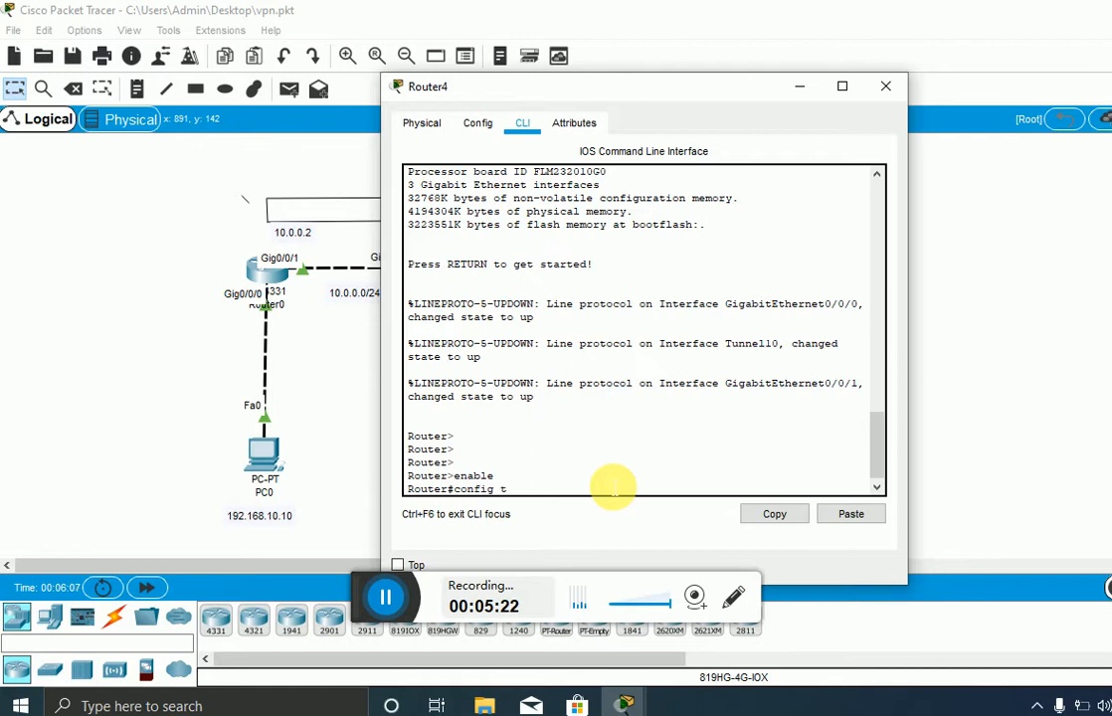
{"action": "key", "text": "Return"}
- Create tunnel interface 20 on Router4
{"action": "type", "text": "int tun"}
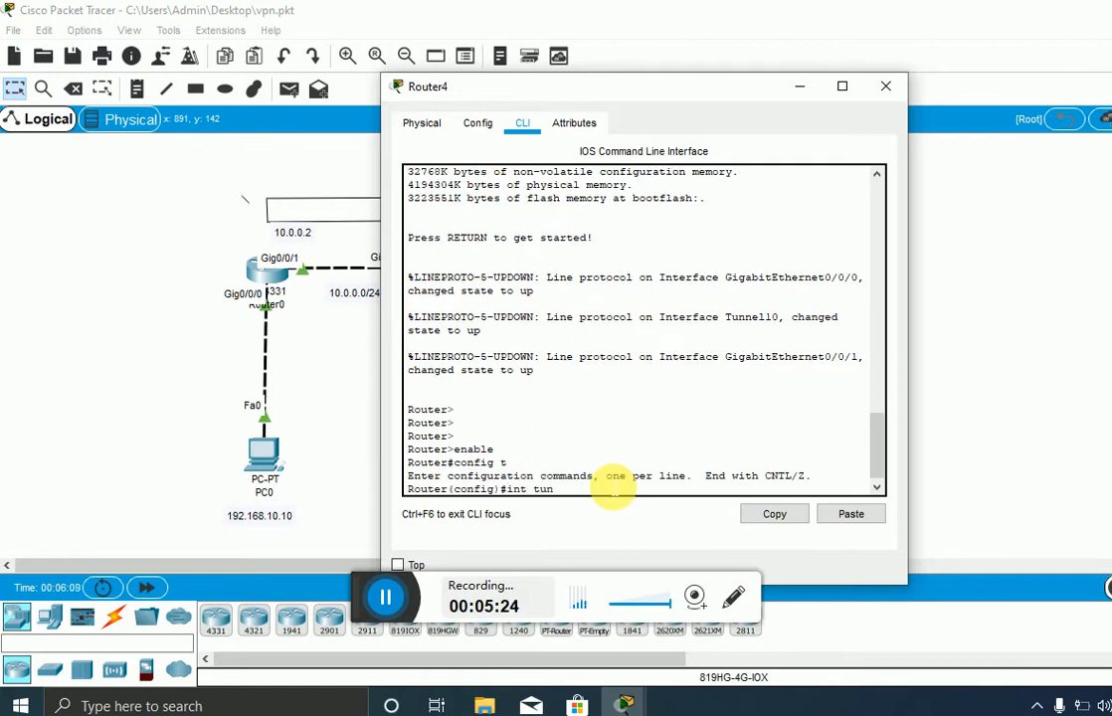
{"action": "type", "text": "nel 20"}
{"action": "key", "text": "Return"}
- Try to assign tunnel 20 the IP address 100.0.0.2 with subnet mask 255.255.255.0
{"action": "type", "text": "t"}
{"action": "type", "text": "ip"}
{"action": "key", "text": "BackSpace"}
{"action": "type", "text": "addt"}
{"action": "key", "text": "BackSpace"}
{"action": "type", "text": "ress 100"}
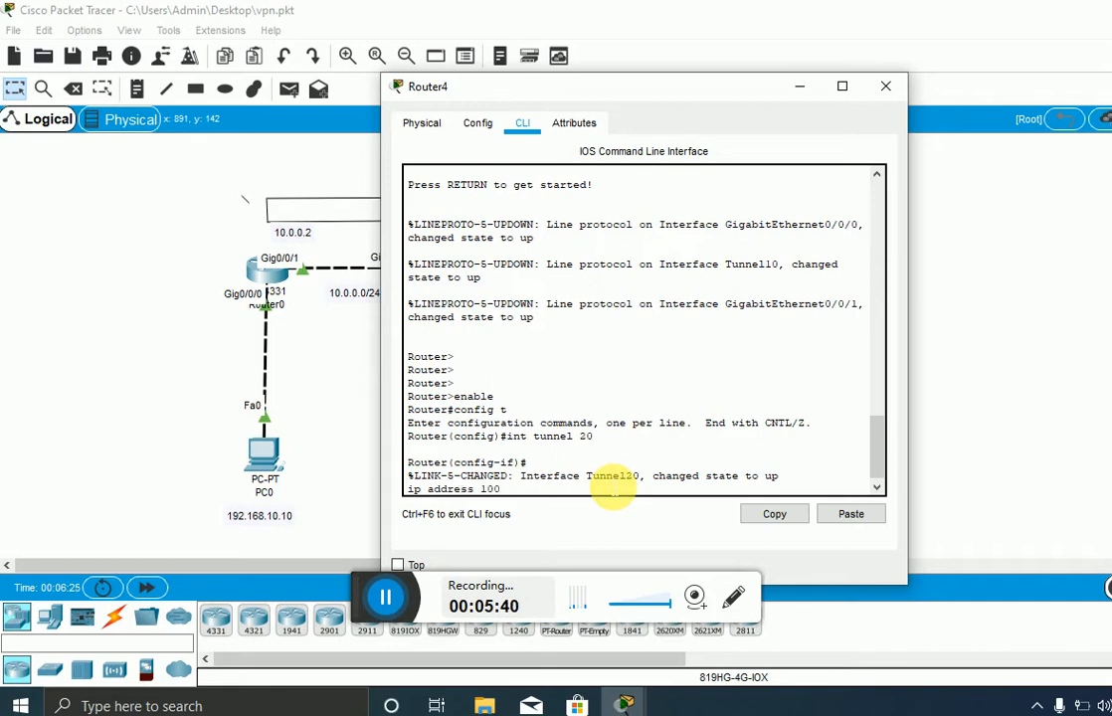
{"action": "type", "text": ".0.0.2 255.255.255.0"}
{"action": "key", "text": "Return"}
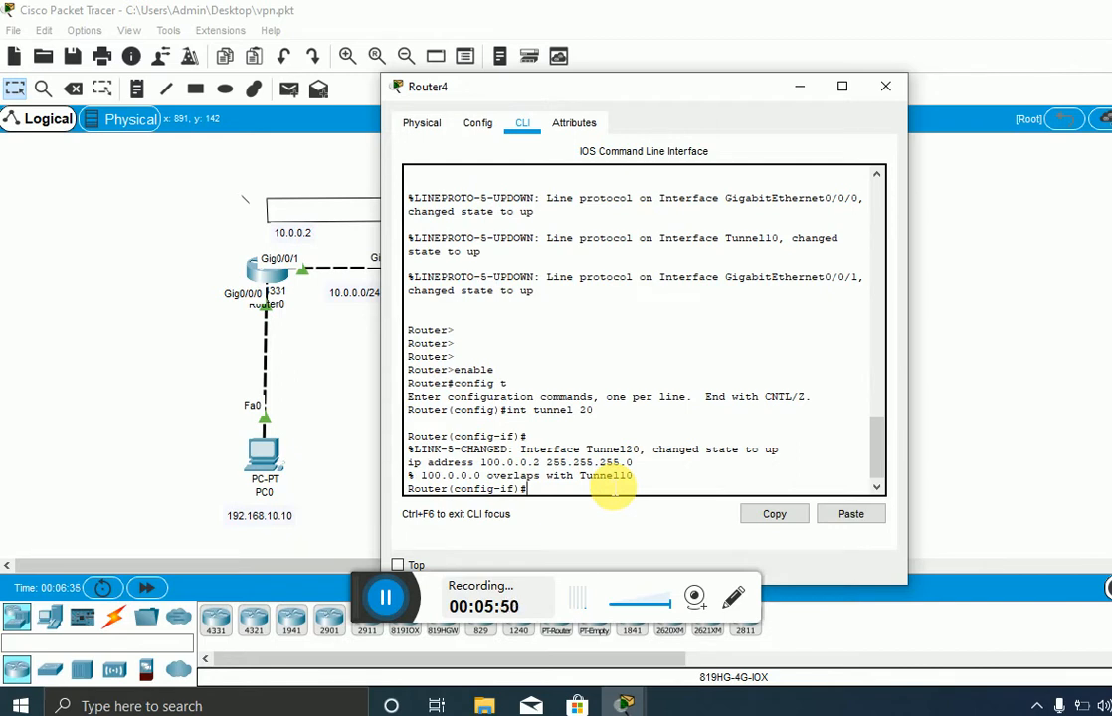
{"action": "key", "text": "Return"}
{"action": "key", "text": "Return"}
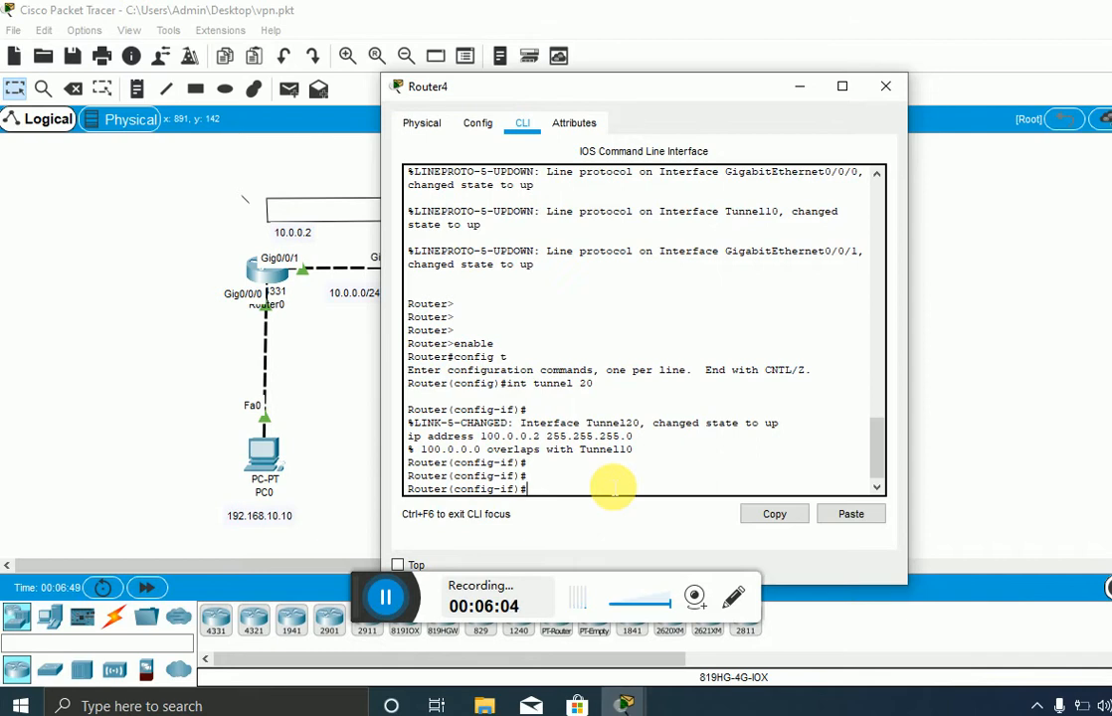
- Set tunnel 20's source on Router4 to GIG0/0/0
{"action": "type", "text": "tunnel s"}
{"action": "key", "text": "Tab"}
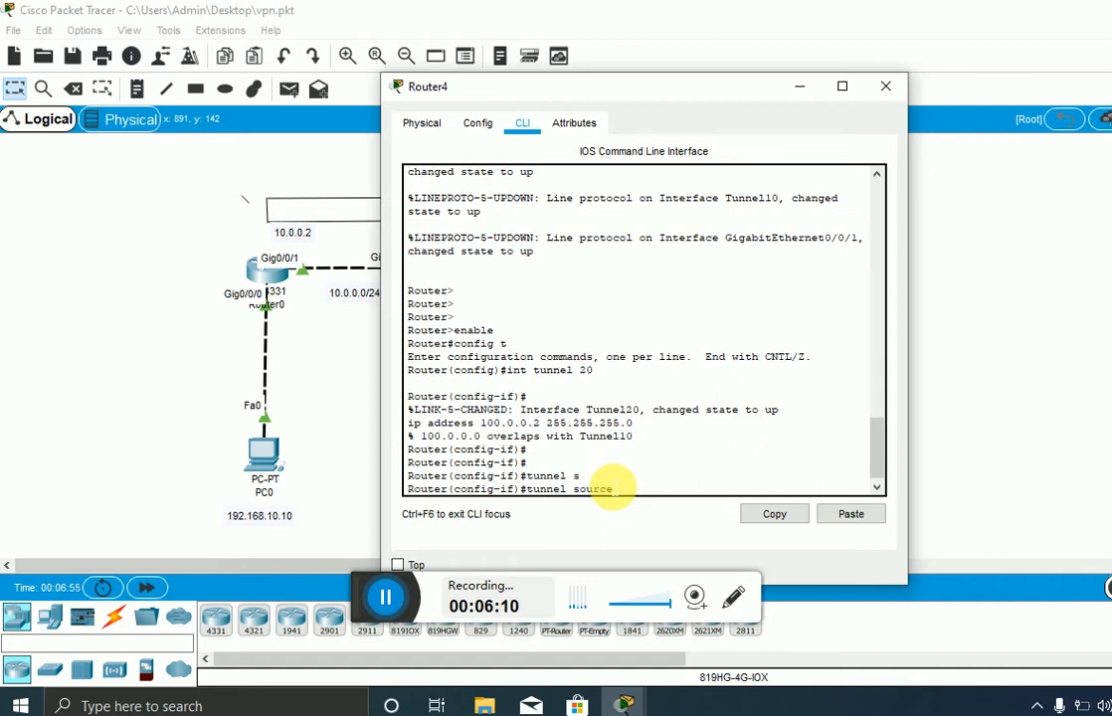
{"action": "left_click_drag", "start_coordinate": [710, 86], "coordinate": [629, 80]}
{"action": "type", "text": "GIG"}
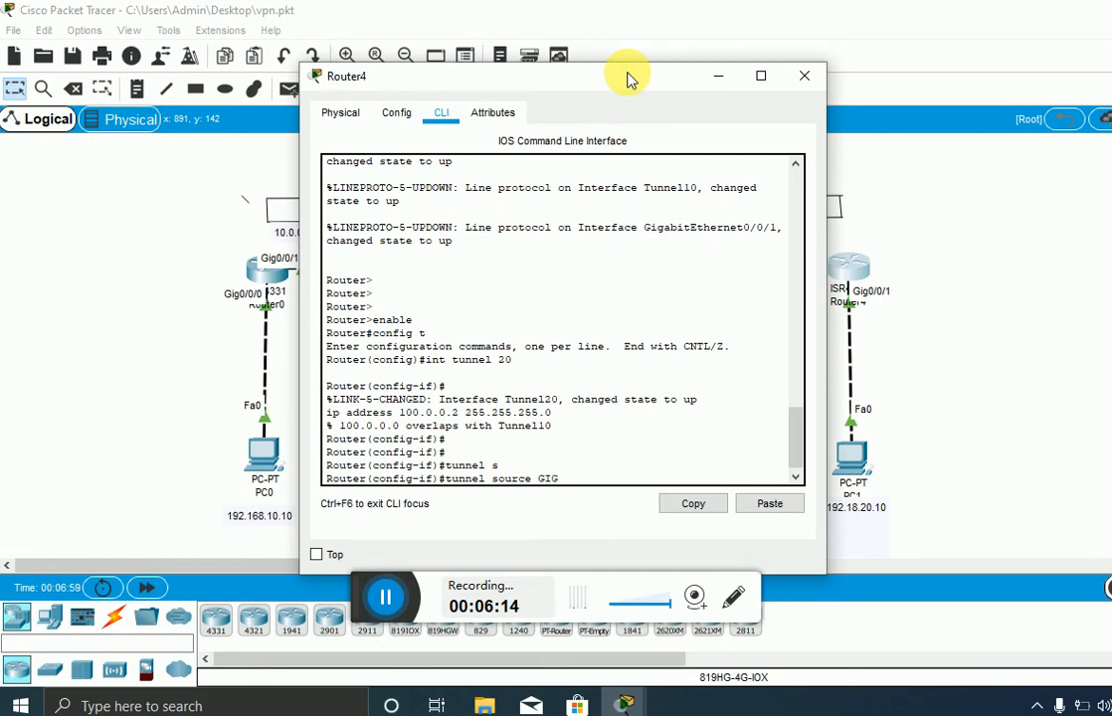
{"action": "type", "text": "0/0/0"}
{"action": "key", "text": "Return"}
- Set tunnel 20's destination on Router4 to 10.0.0.2
{"action": "type", "text": "tunnel des"}
{"action": "key", "text": "Tab"}
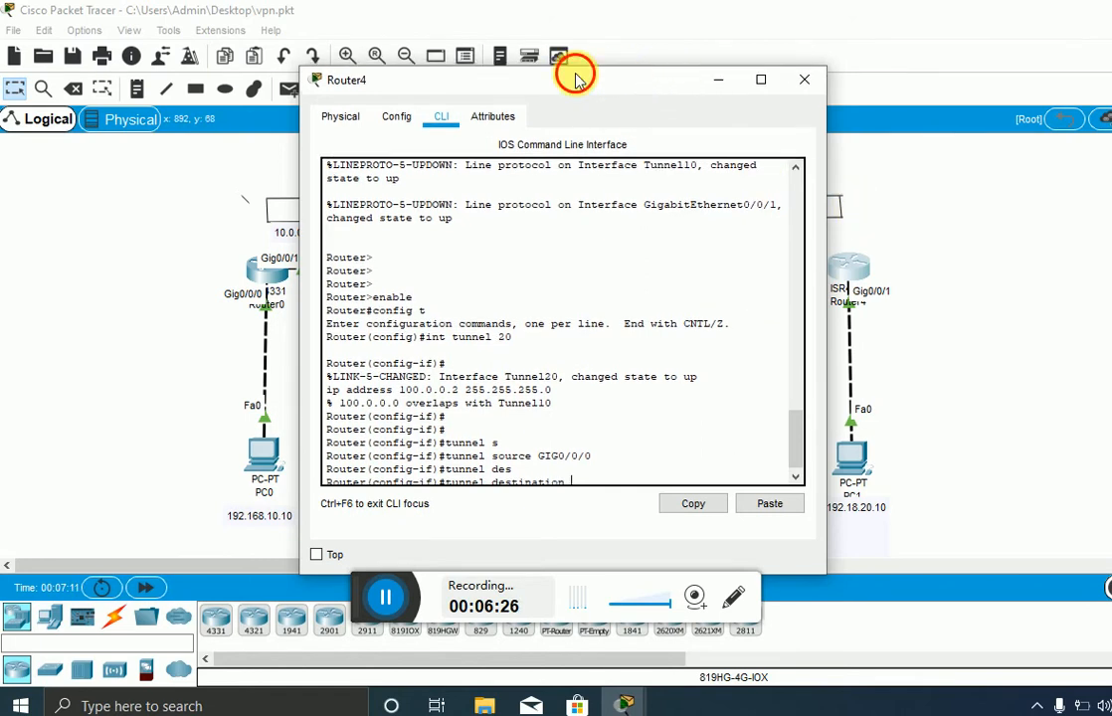
{"action": "left_click_drag", "start_coordinate": [576, 77], "coordinate": [766, 80]}
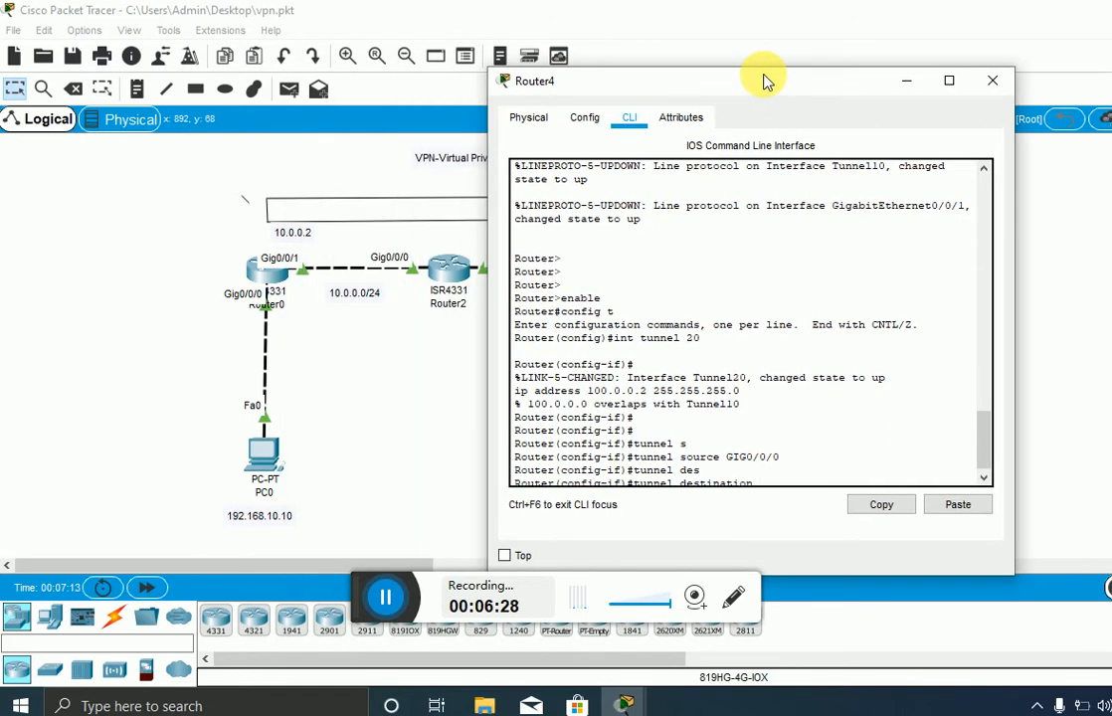
{"action": "type", "text": "10"}
{"action": "key", "text": "BackSpace"}
{"action": "type", "text": ".0.0."}
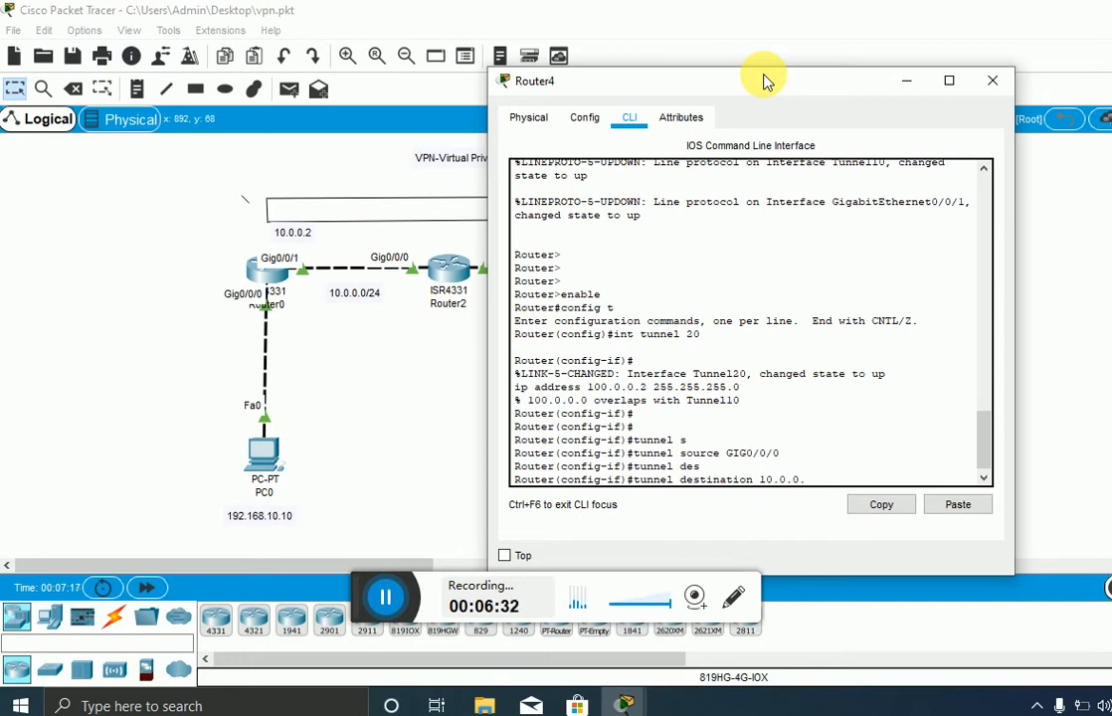
{"action": "type", "text": "2"}
{"action": "key", "text": "Return"}
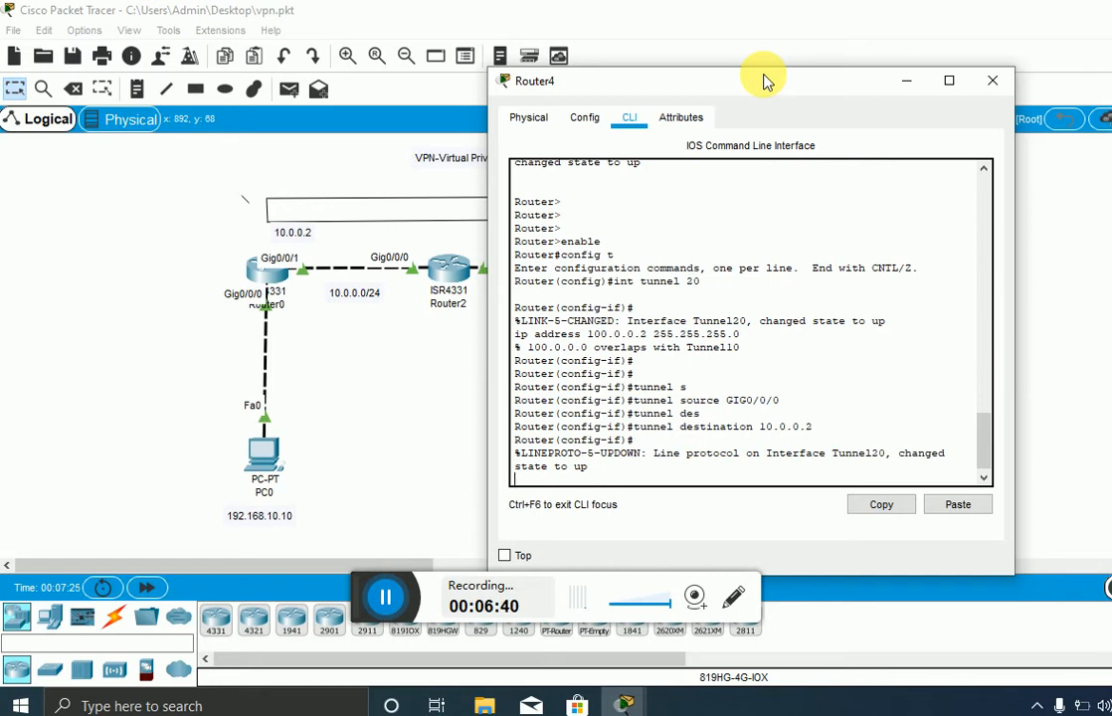
{"action": "key", "text": "Return"}
{"action": "key", "text": "Return"}
{"action": "key", "text": "Return"}
{"action": "key", "text": "Return"}
{"action": "key", "text": "Return"}
{"action": "key", "text": "Return"}
{"action": "key", "text": "Return"}
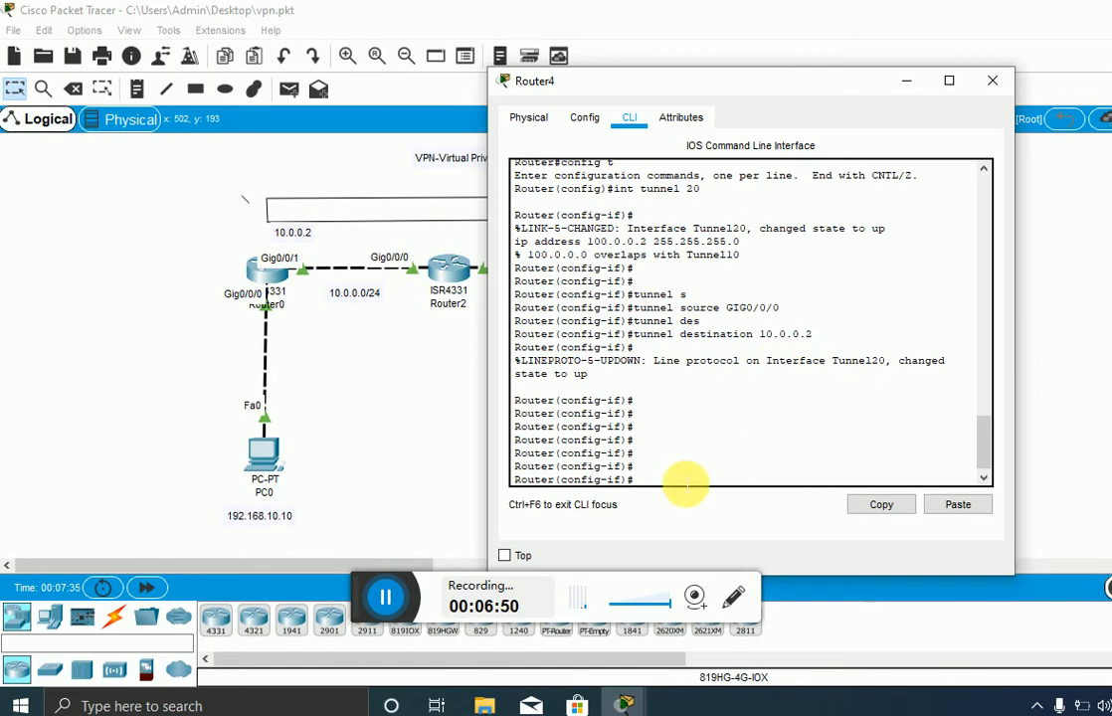
{"action": "key", "text": "Return"}
{"action": "key", "text": "Return"}
{"action": "key", "text": "Return"}
{"action": "key", "text": "Return"}
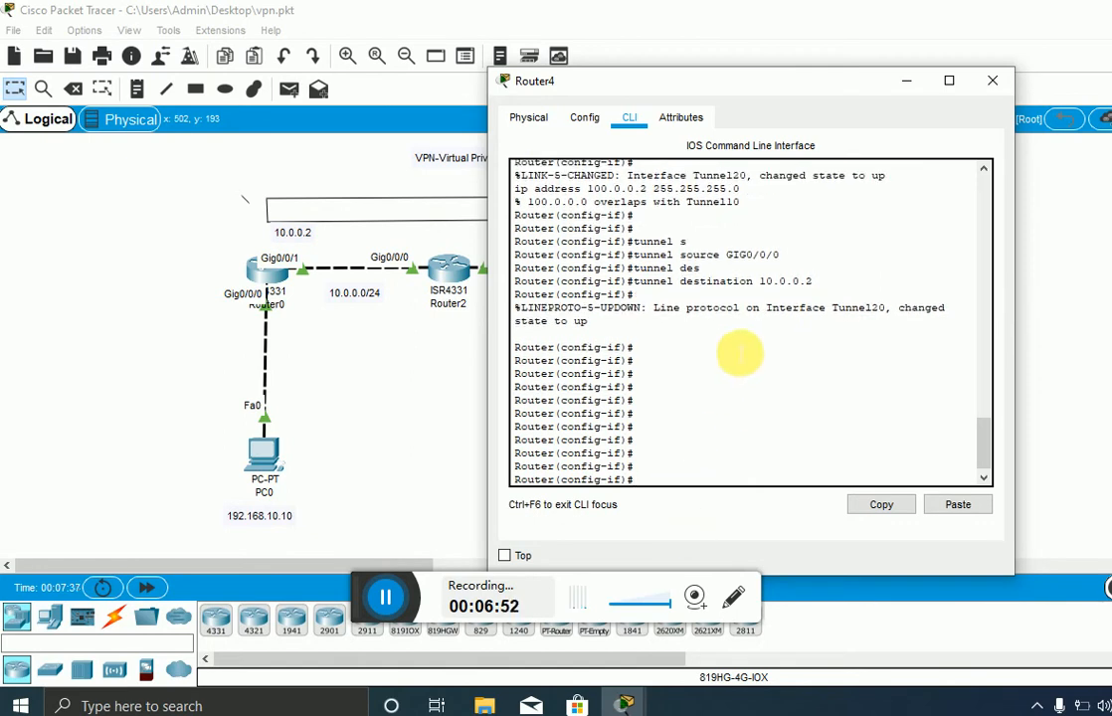
- Close Router4's window and trace the route to 192.168.20.10 from PC0's command prompt
{"action": "left_click", "coordinate": [993, 81]}
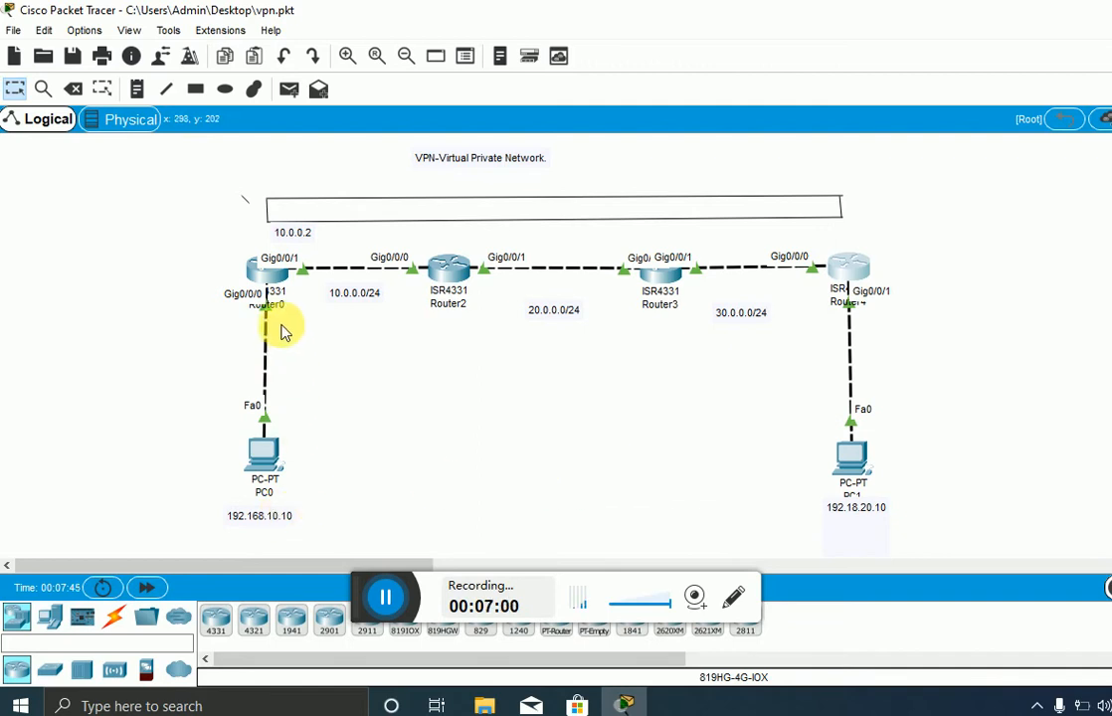
{"action": "left_click", "coordinate": [262, 461]}
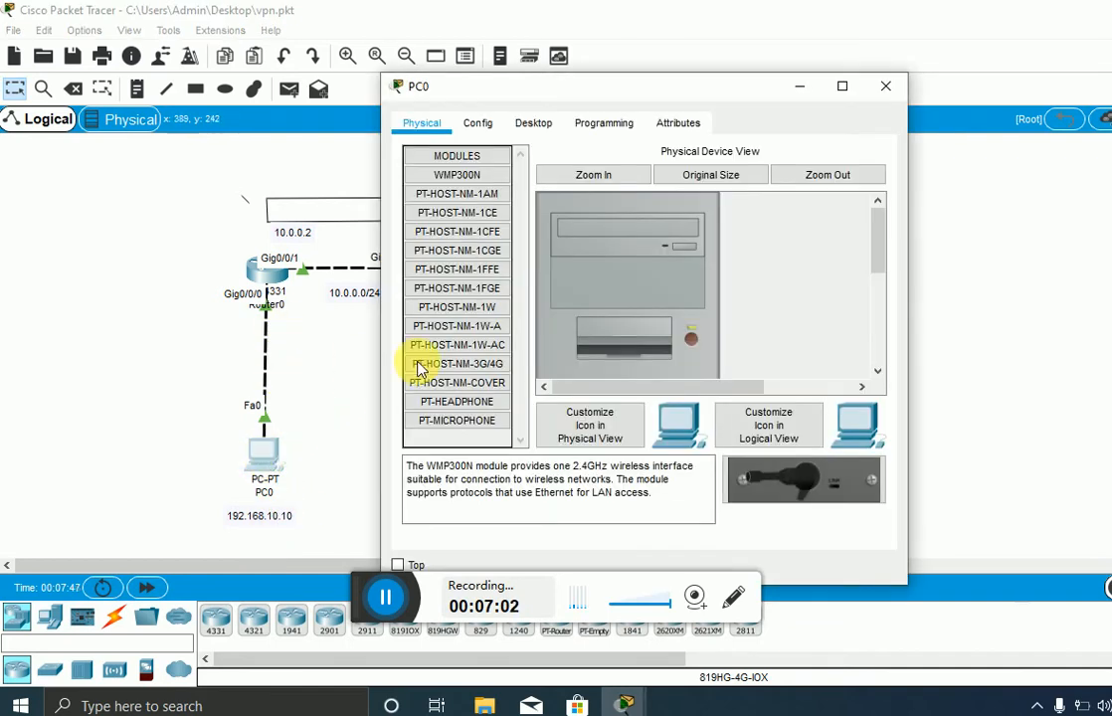
{"action": "left_click", "coordinate": [531, 123]}
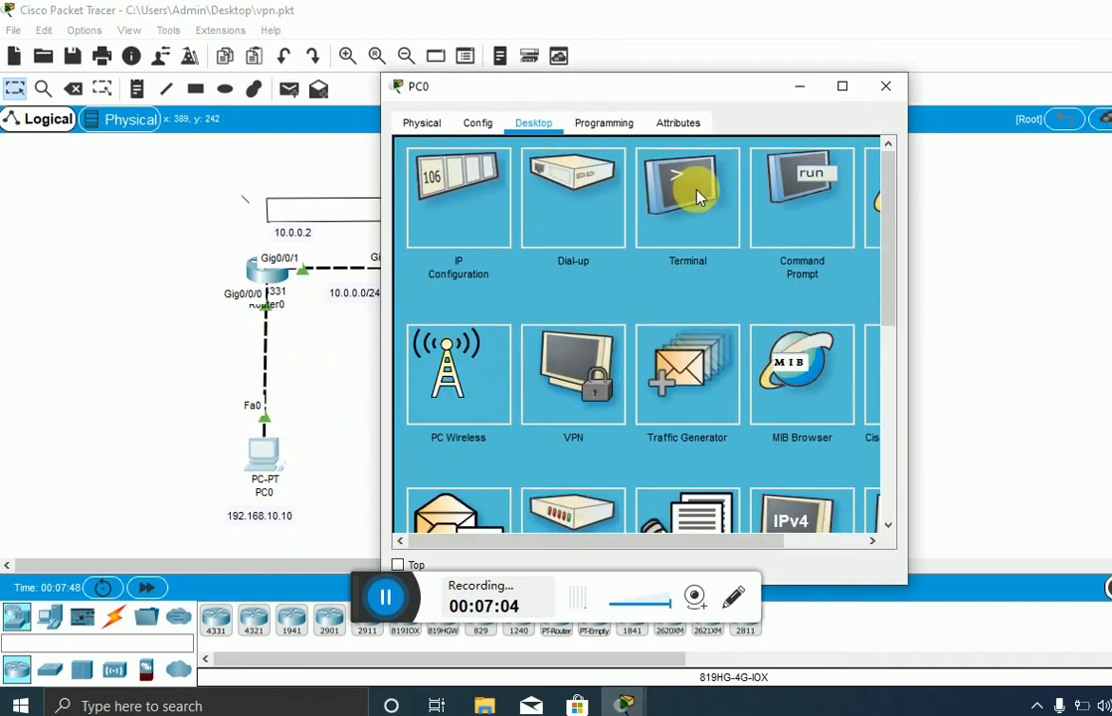
{"action": "left_click", "coordinate": [791, 197]}
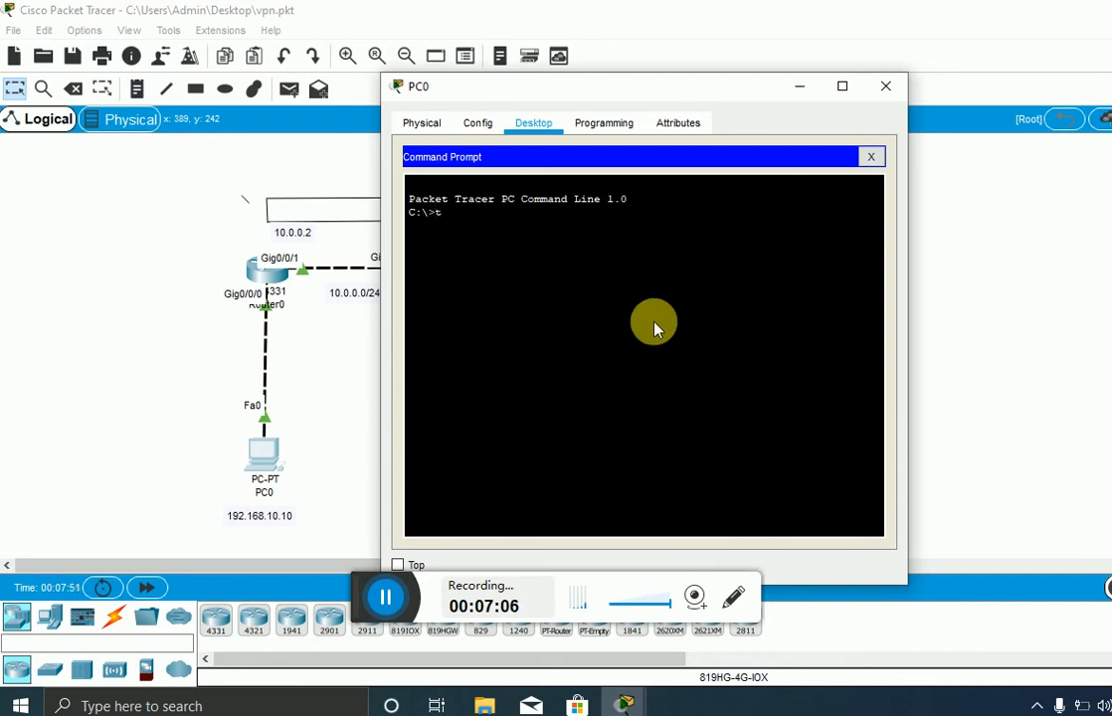
{"action": "type", "text": "tracert"}
{"action": "left_click_drag", "start_coordinate": [601, 92], "coordinate": [699, 204]}
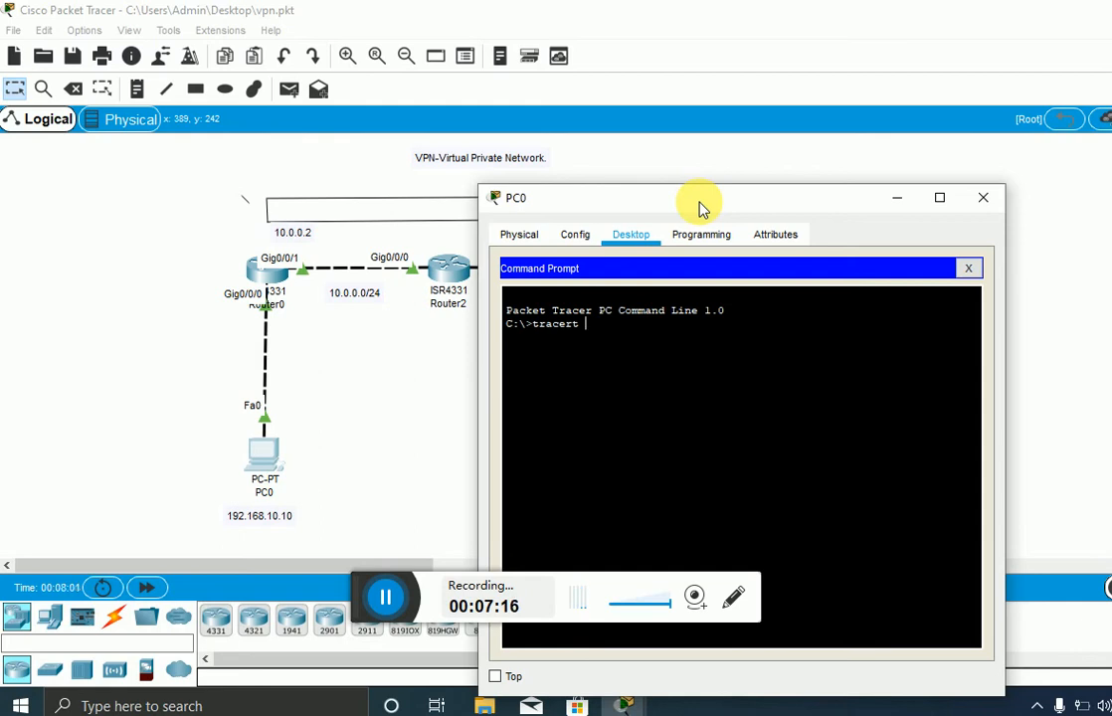
{"action": "type", "text": "192.168.20.10"}
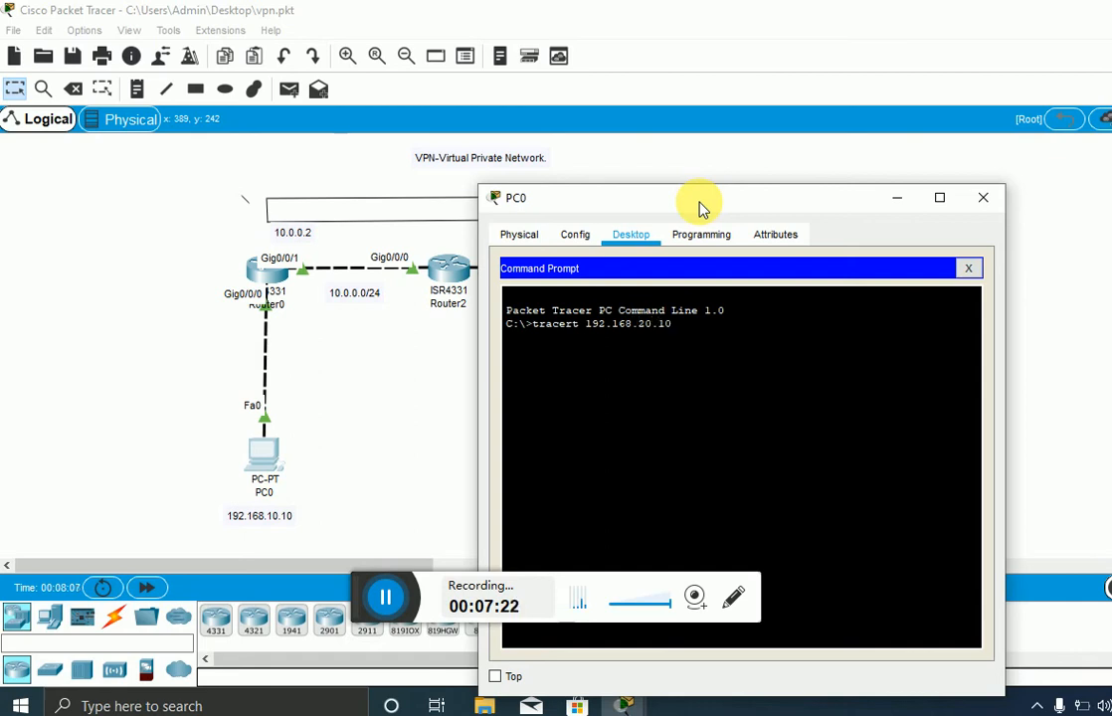
{"action": "key", "text": "Return"}
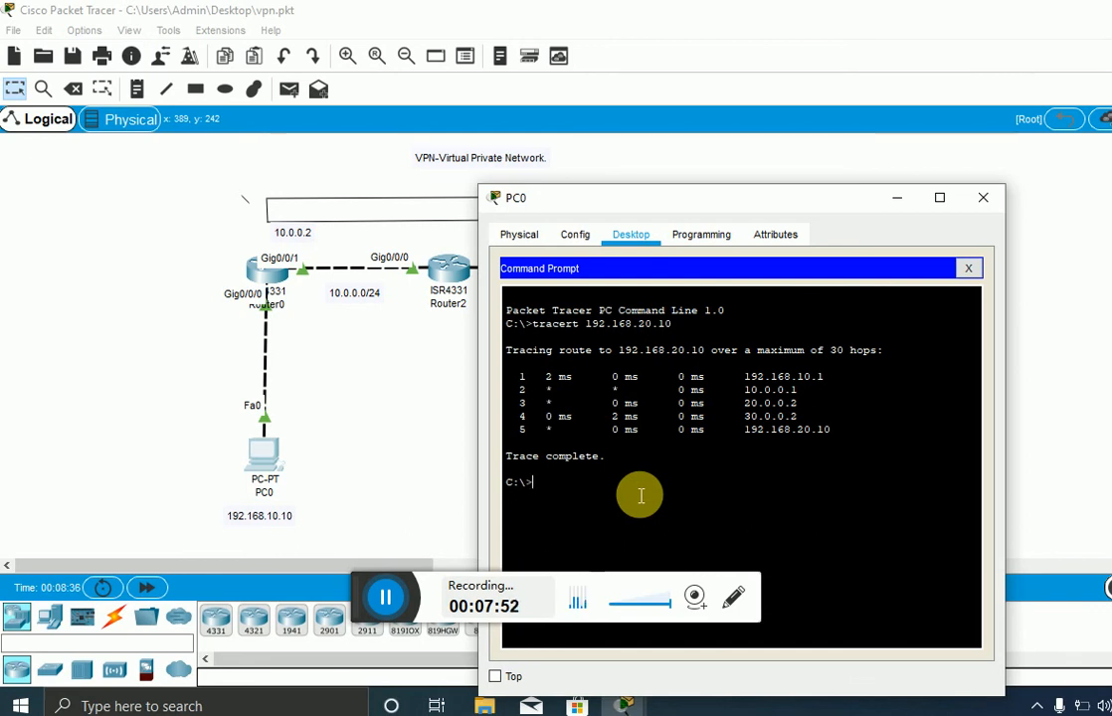
- Trace the route from PC0 to the tunnel address 100.0.0.2
{"action": "type", "text": "tracert 100.0.0.2"}
{"action": "key", "text": "Return"}
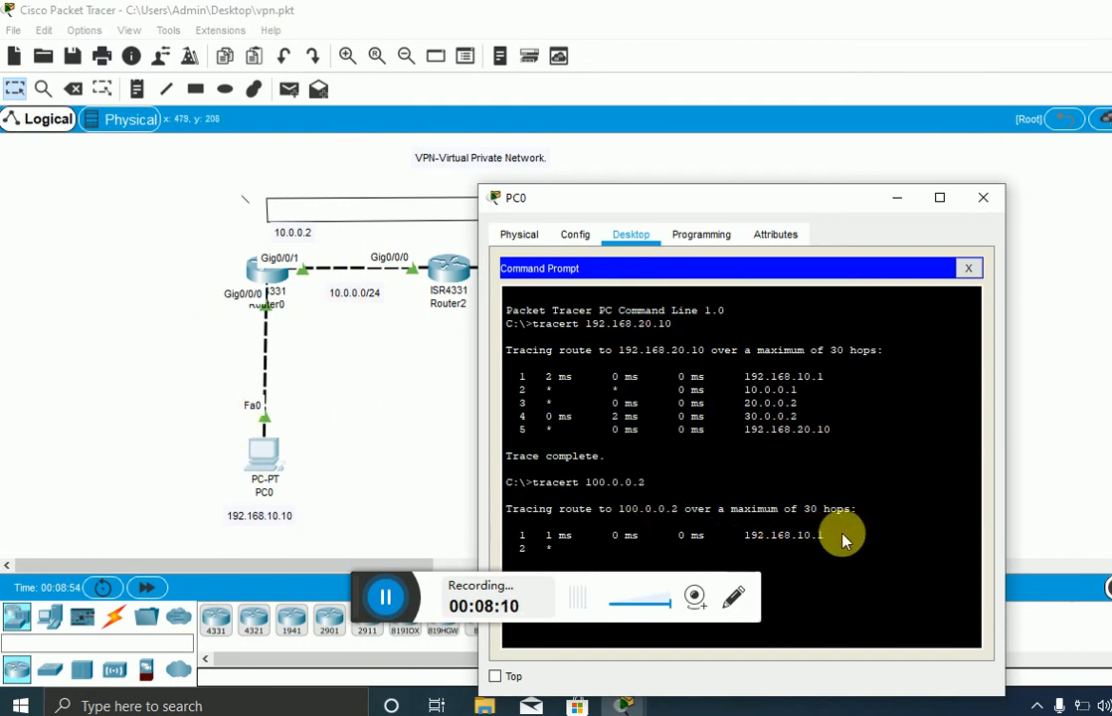
{"action": "left_click_drag", "start_coordinate": [824, 195], "coordinate": [835, 40]}
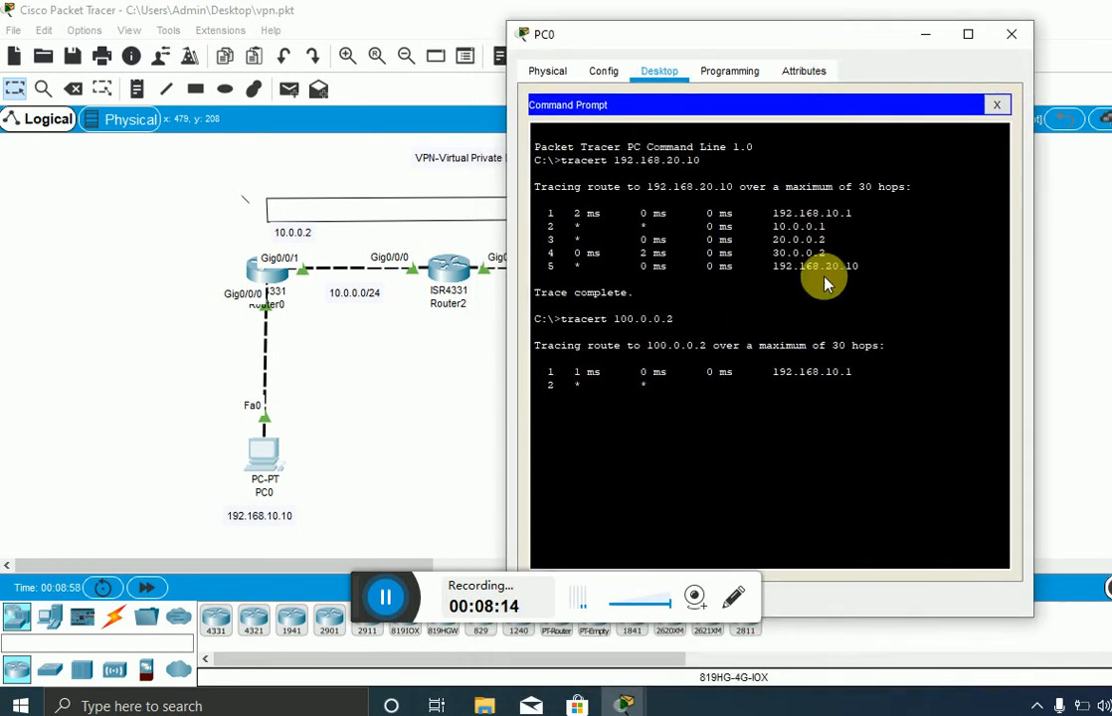